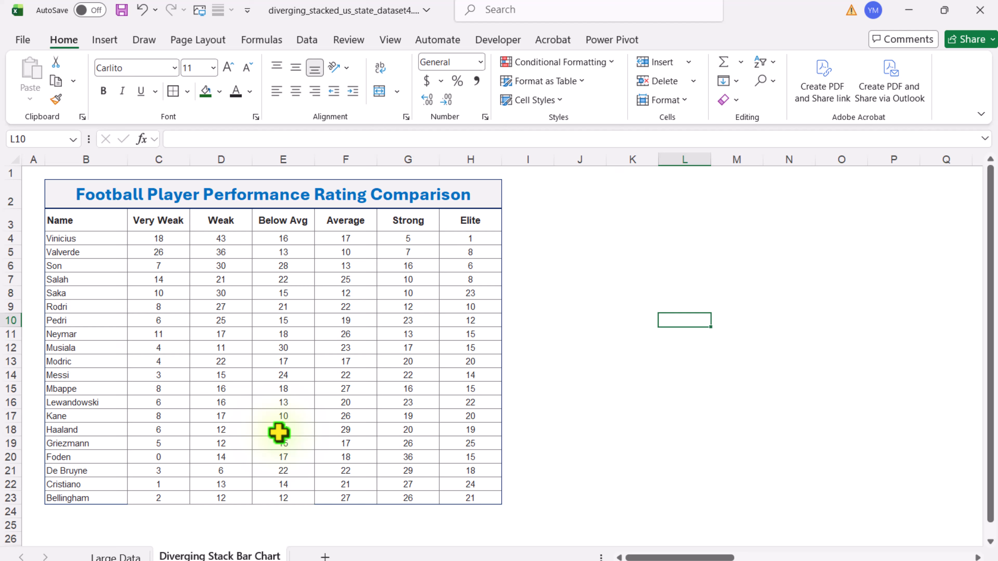
Step: Enter -1 in empty cell K7 as a helper value and copy that cell
click(640, 279)
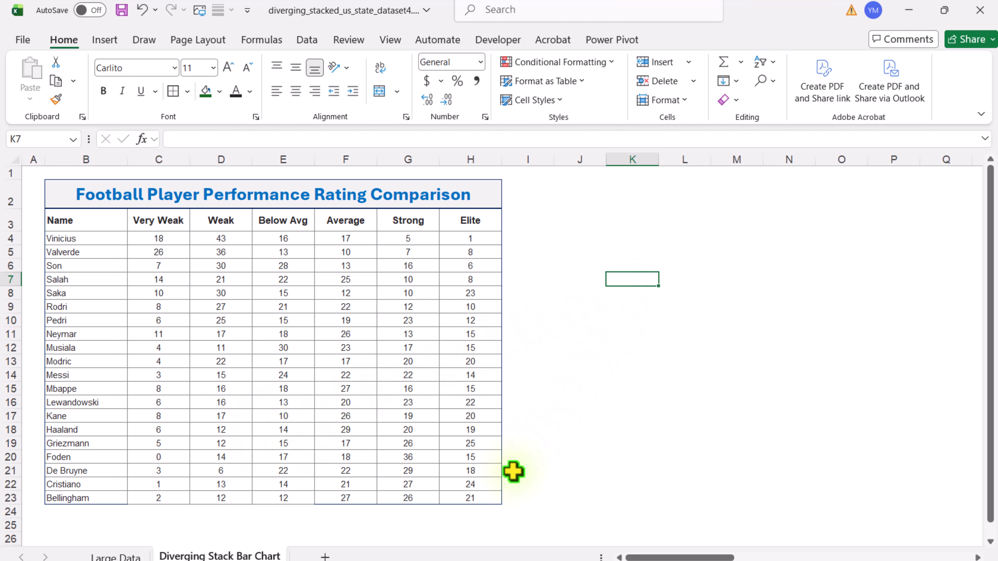
text(-1)
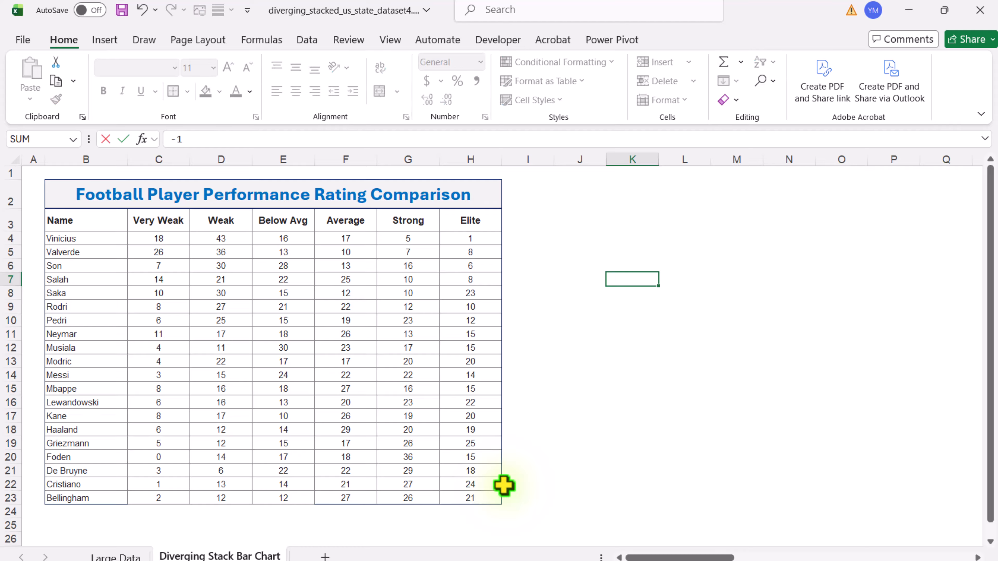
key(Return)
click(630, 281)
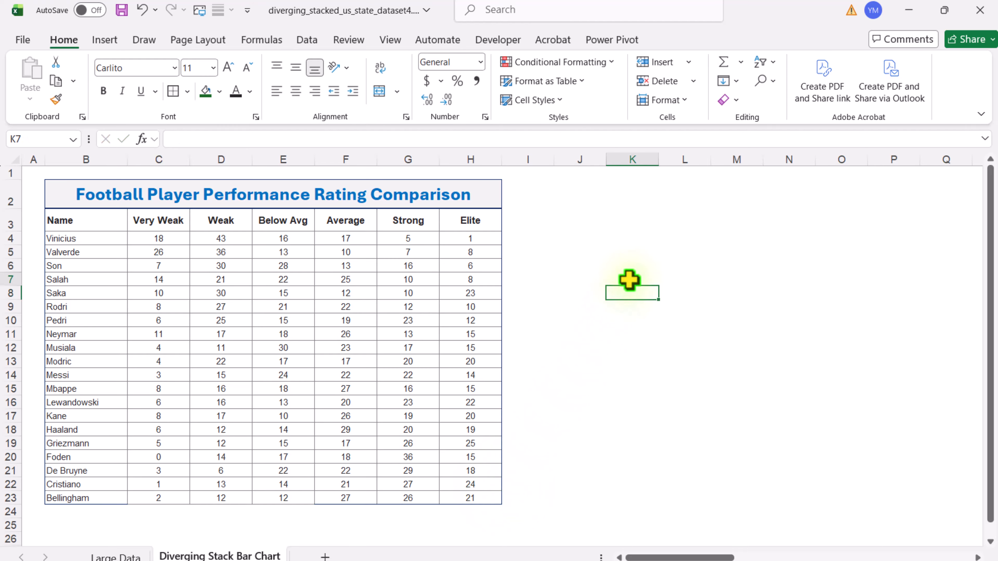
key(ctrl+c)
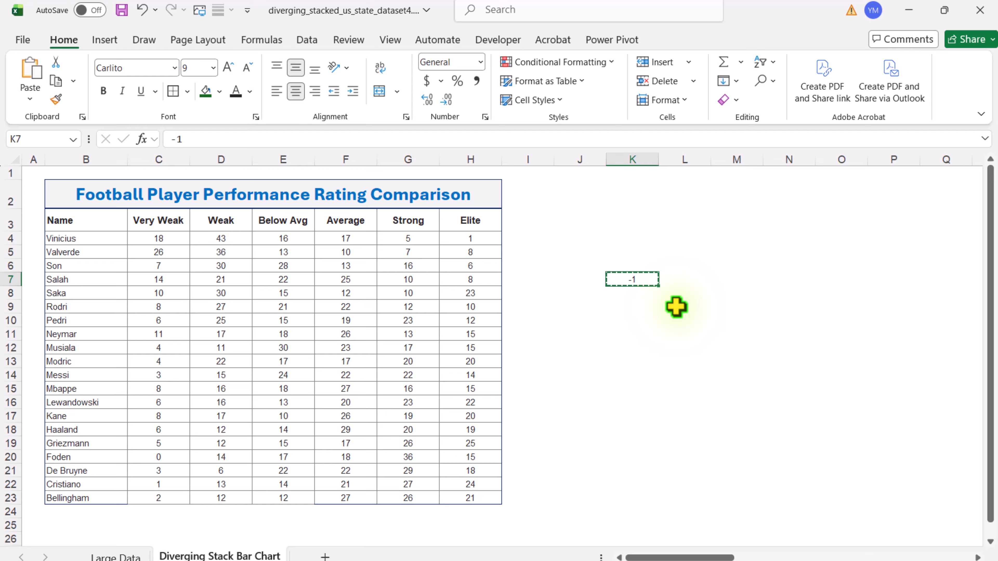
Step: Multiply the Very Weak, Weak and Below Avg values in C4:E23 by the copied -1 using Paste Special with Formulas and Multiply
click(161, 242)
mouse_move(161, 244)
mouse_down()
mouse_move(269, 430)
mouse_move(293, 495)
mouse_up()
right_click(302, 477)
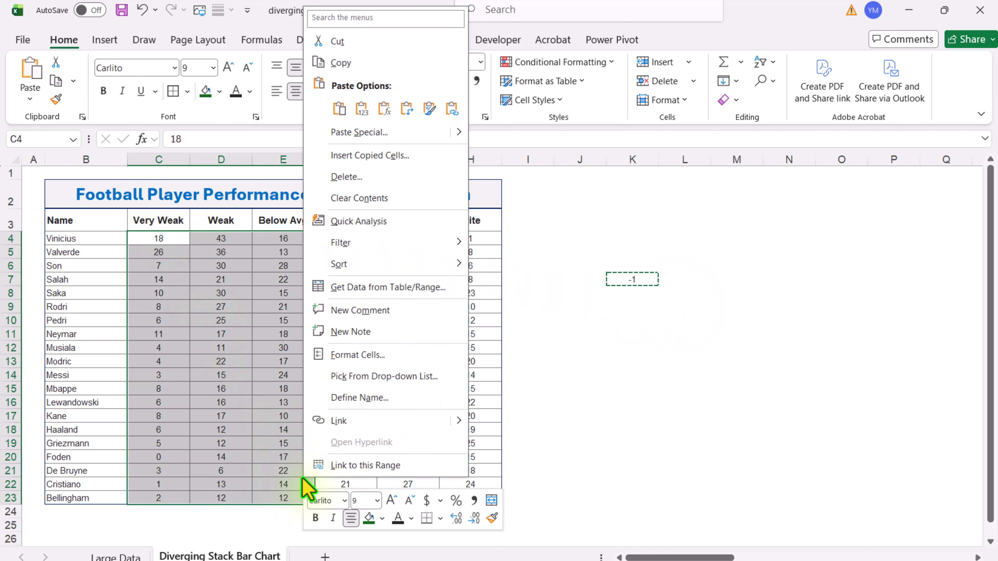
click(346, 132)
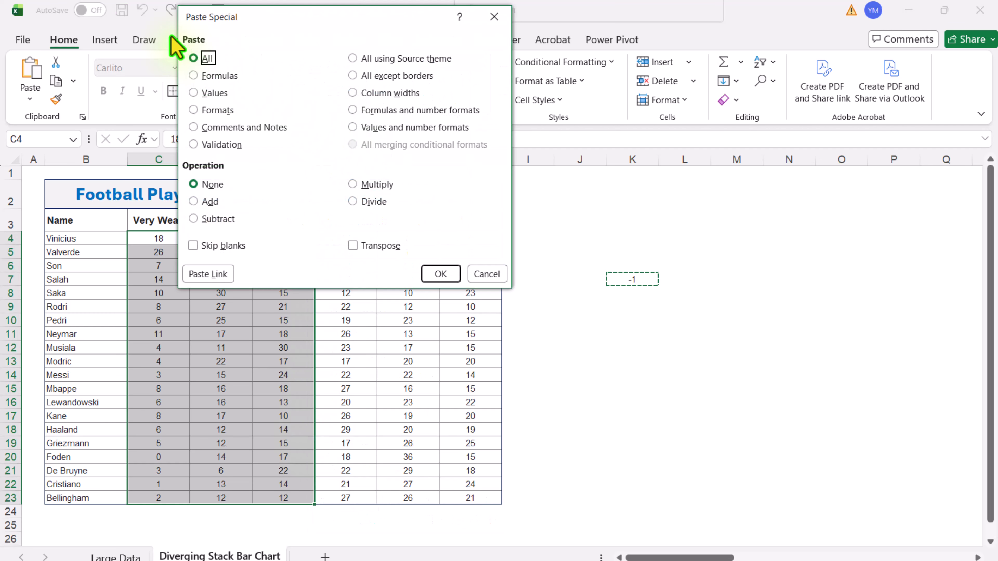
click(193, 76)
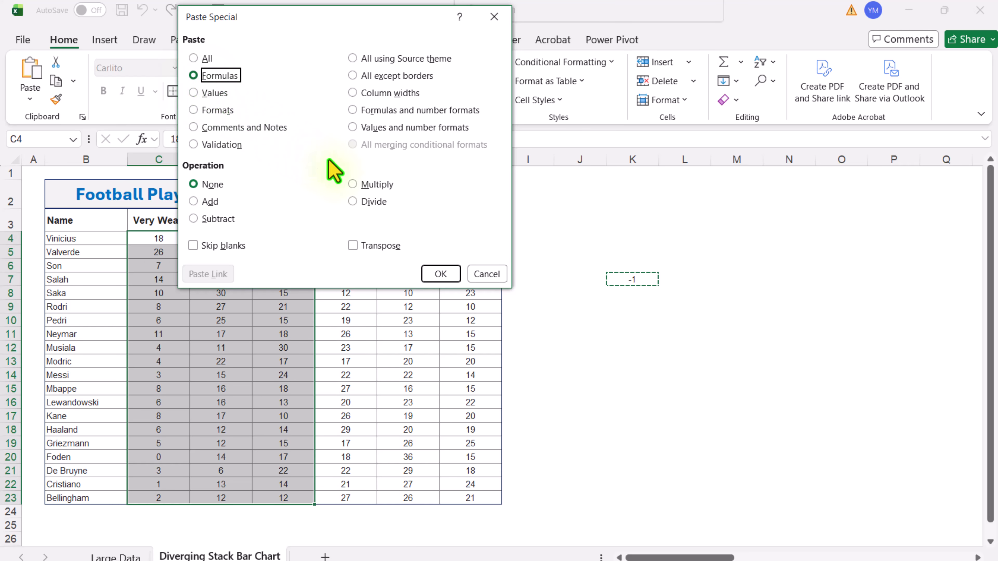
click(369, 185)
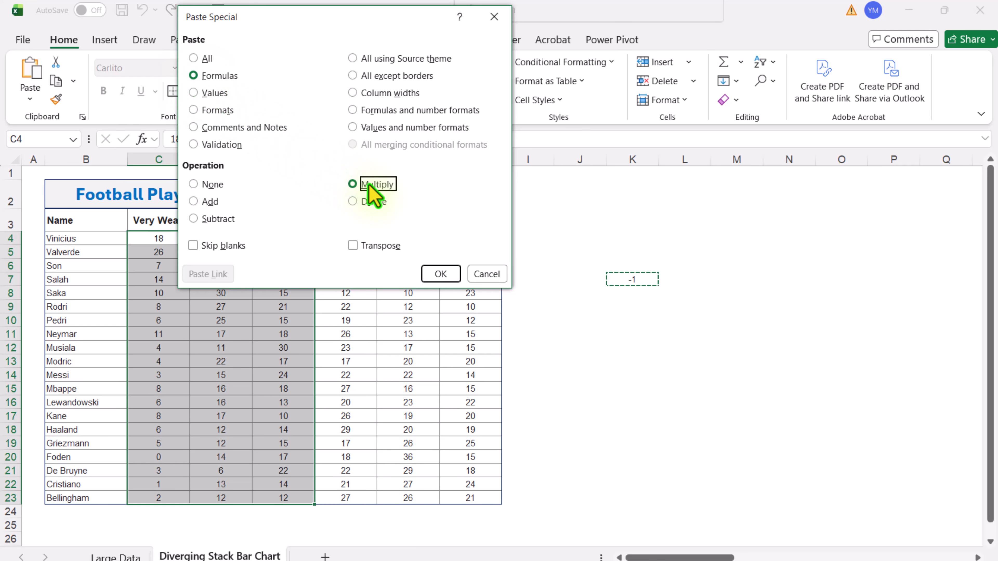
click(444, 274)
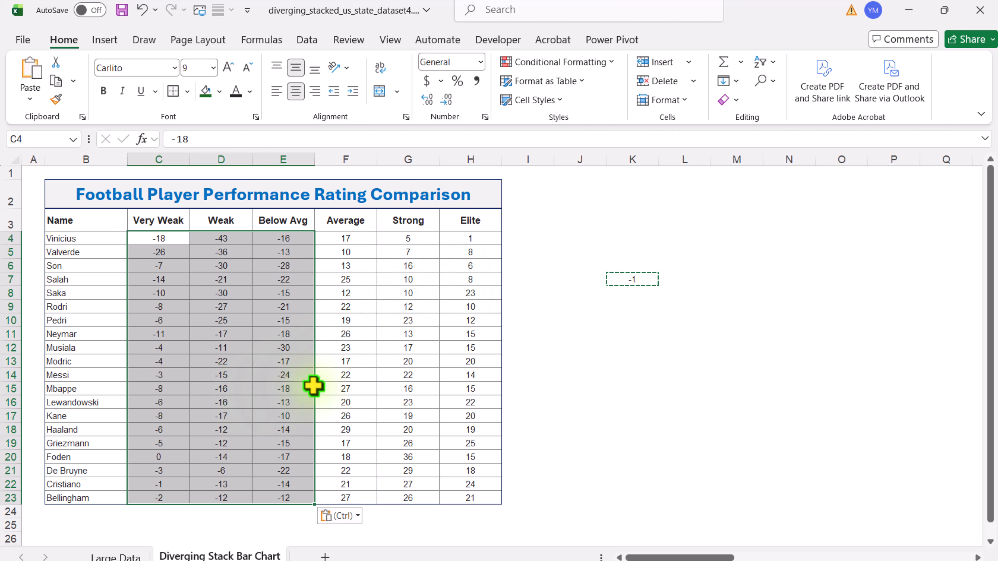
Step: Delete the helper value from cell K7
click(668, 333)
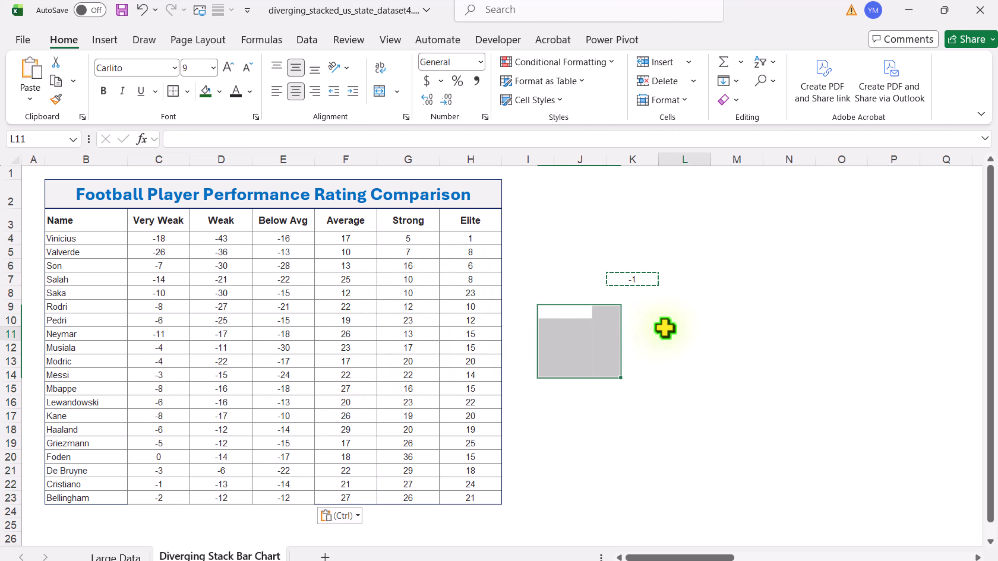
click(648, 280)
key(Delete)
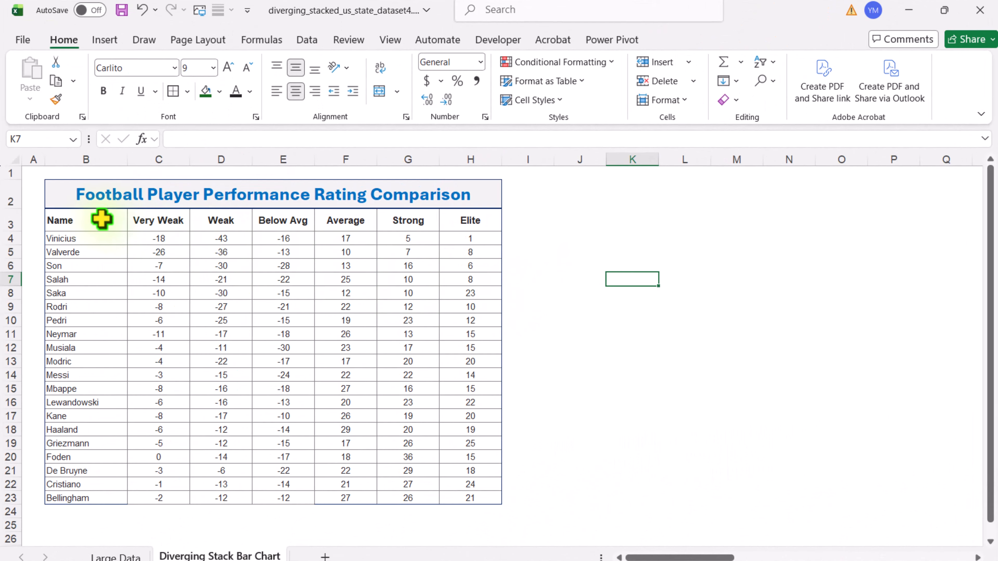
Step: Insert a Stacked Bar chart from the table range B3:H23, with the rating levels as series
drag(102, 219, 454, 498)
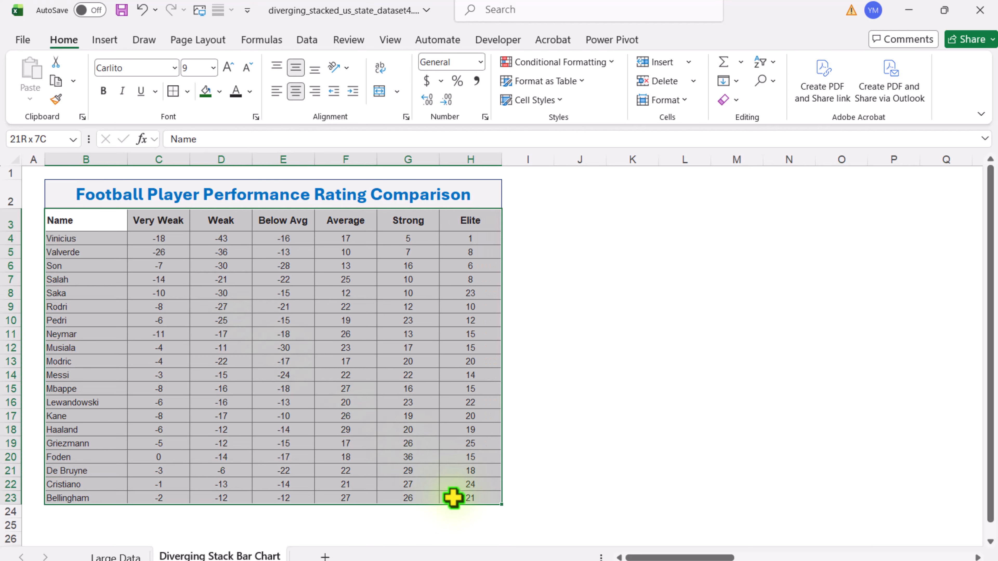
click(104, 40)
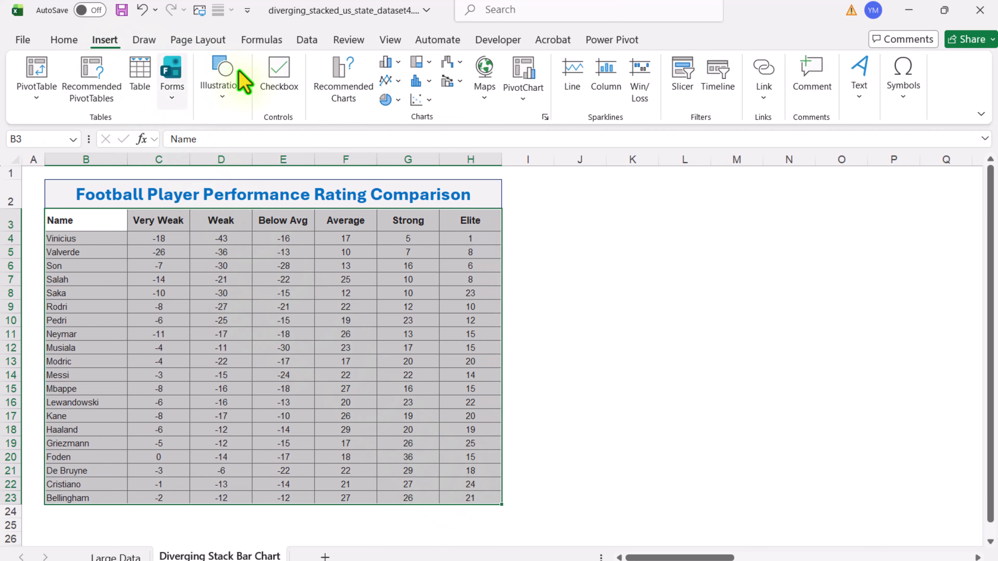
click(334, 100)
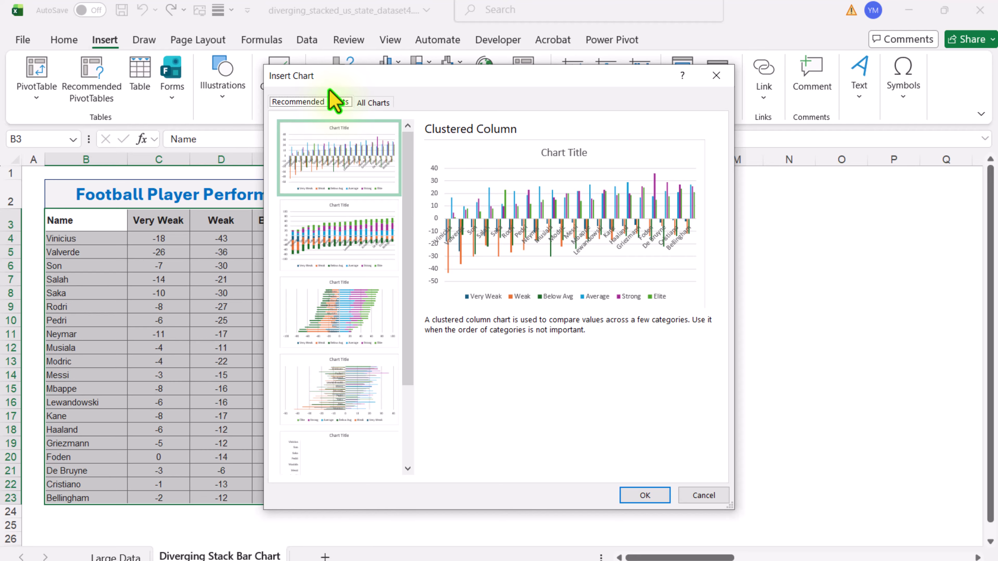
click(373, 103)
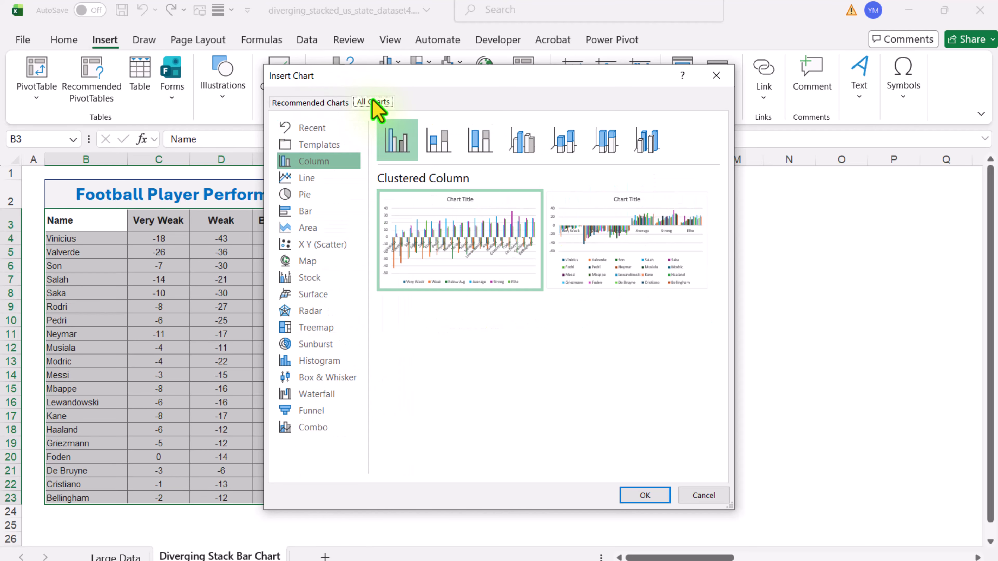
click(352, 211)
click(448, 143)
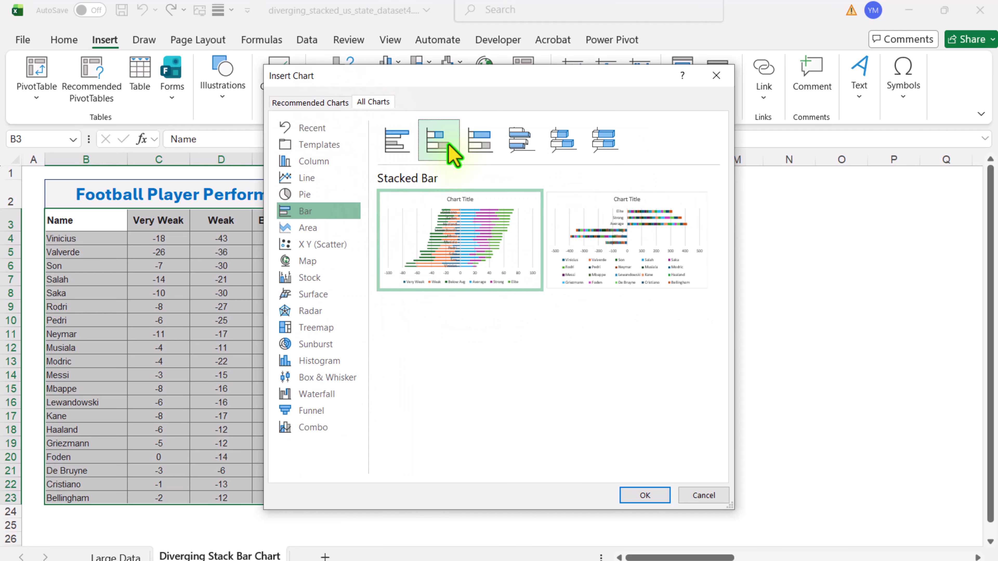
click(661, 498)
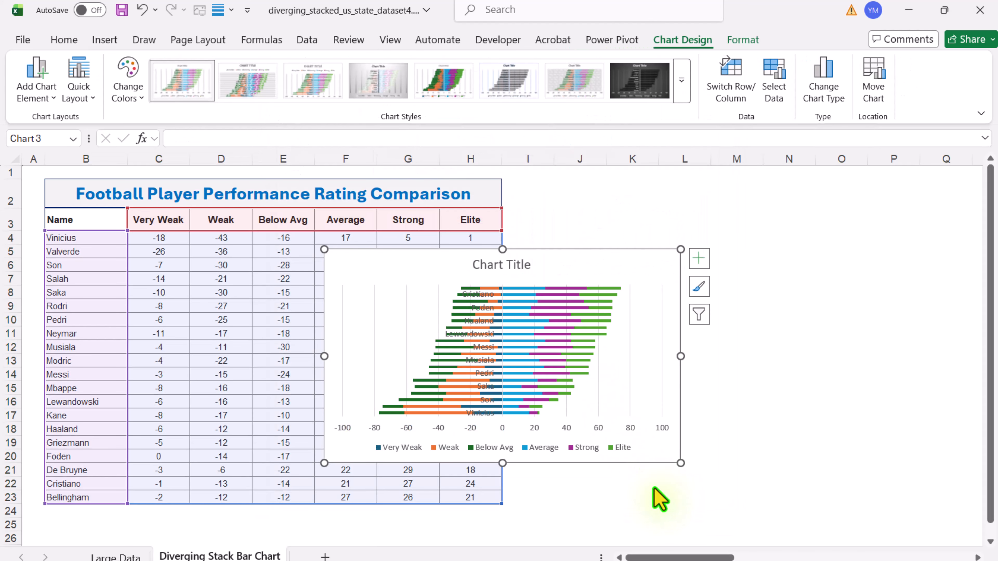
Step: Move the chart beside the data table, starting at column I, and enlarge it to about the table's height
drag(363, 256, 549, 191)
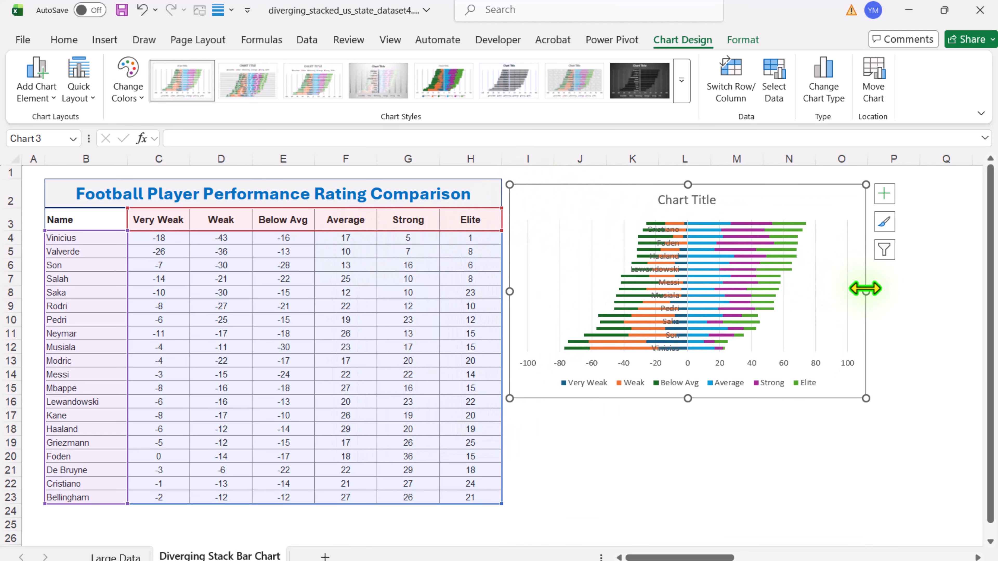
drag(866, 291, 935, 295)
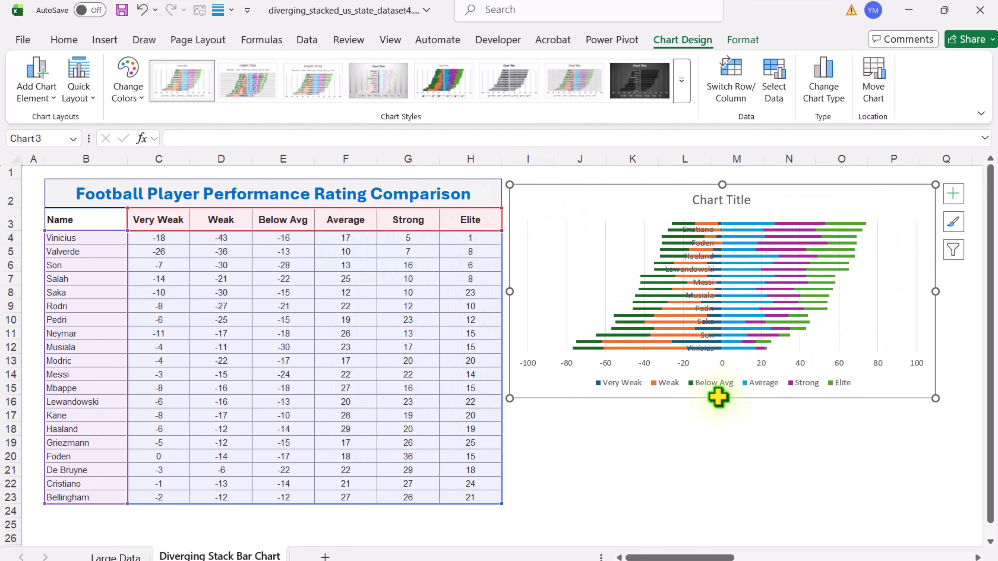
drag(719, 398, 714, 527)
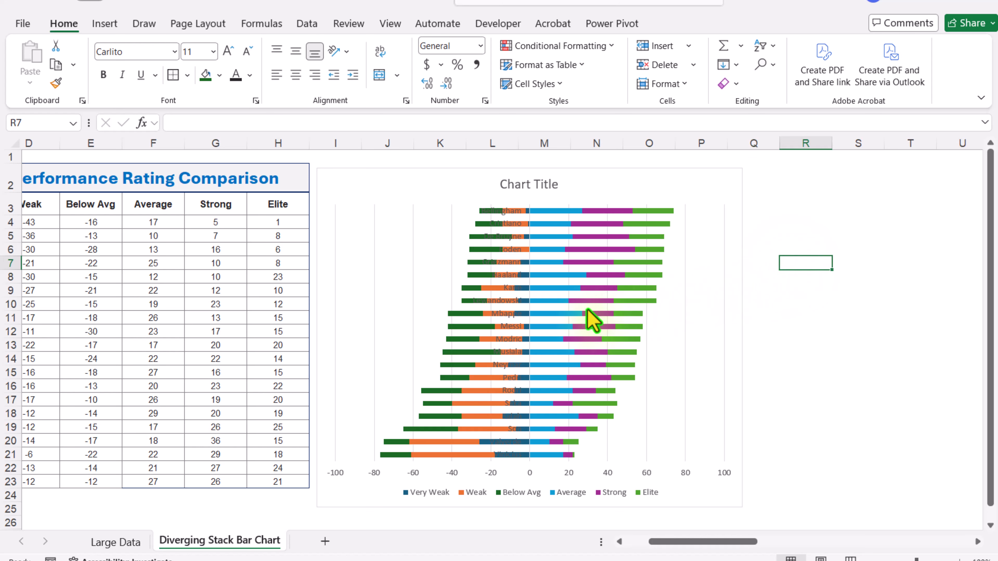
Step: Set the label position of the chart's vertical category axis to Low
click(510, 326)
right_click(513, 336)
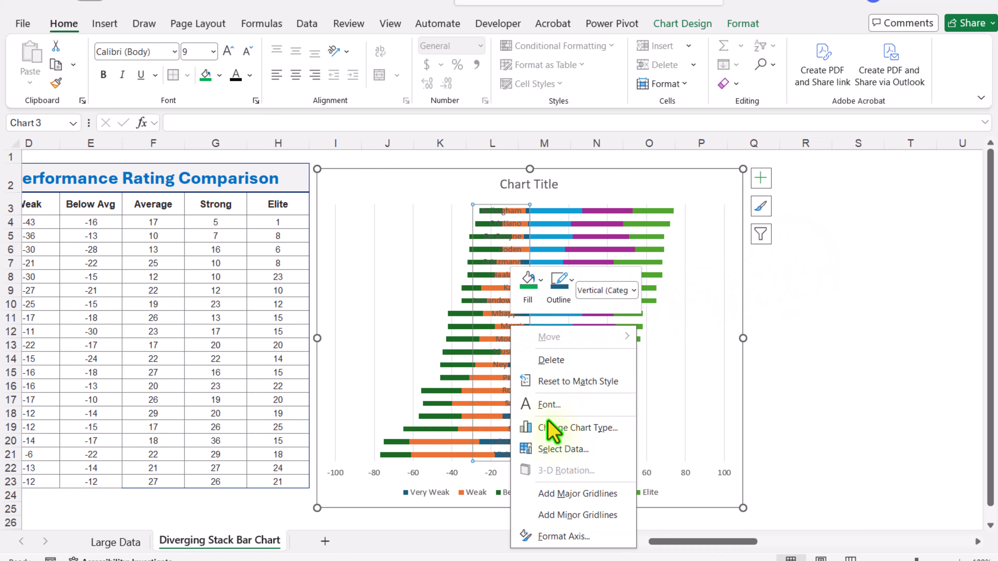
click(594, 536)
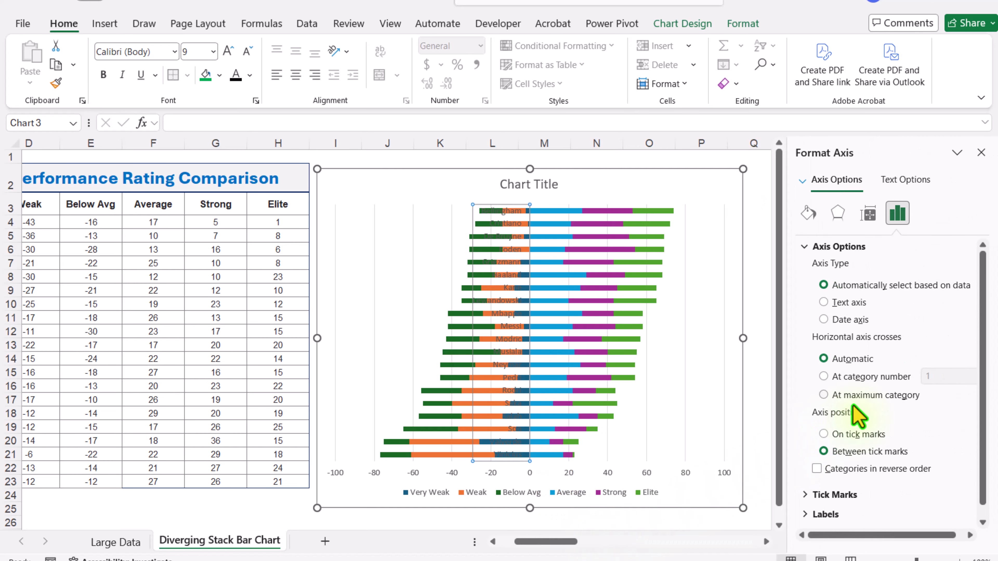
scroll(856, 415, down, 1)
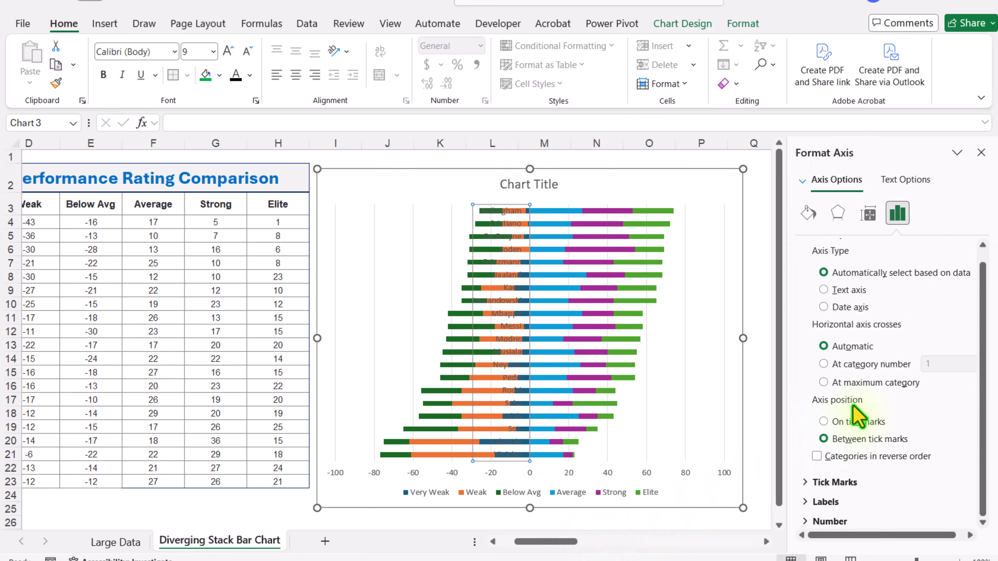
click(804, 504)
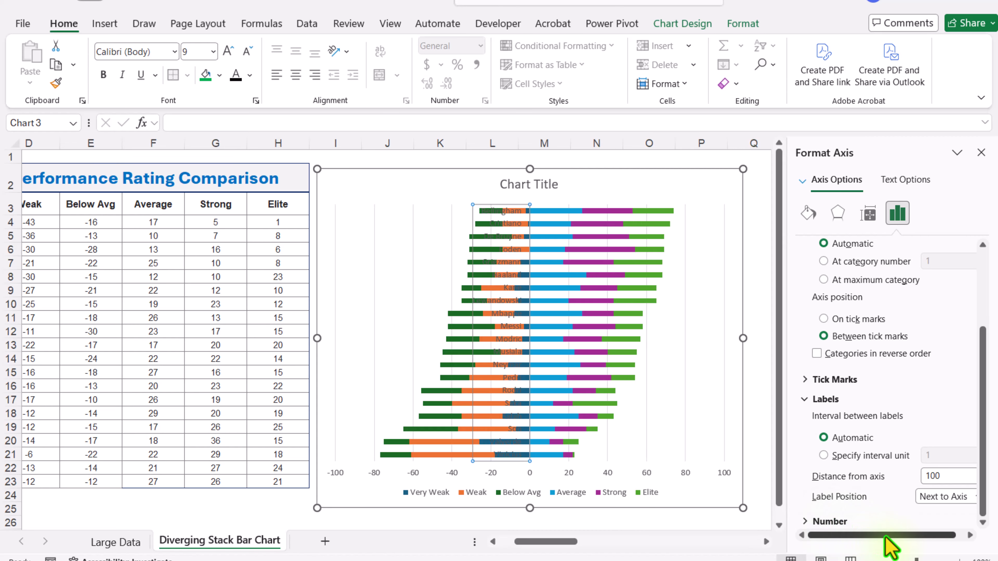
drag(890, 548, 898, 546)
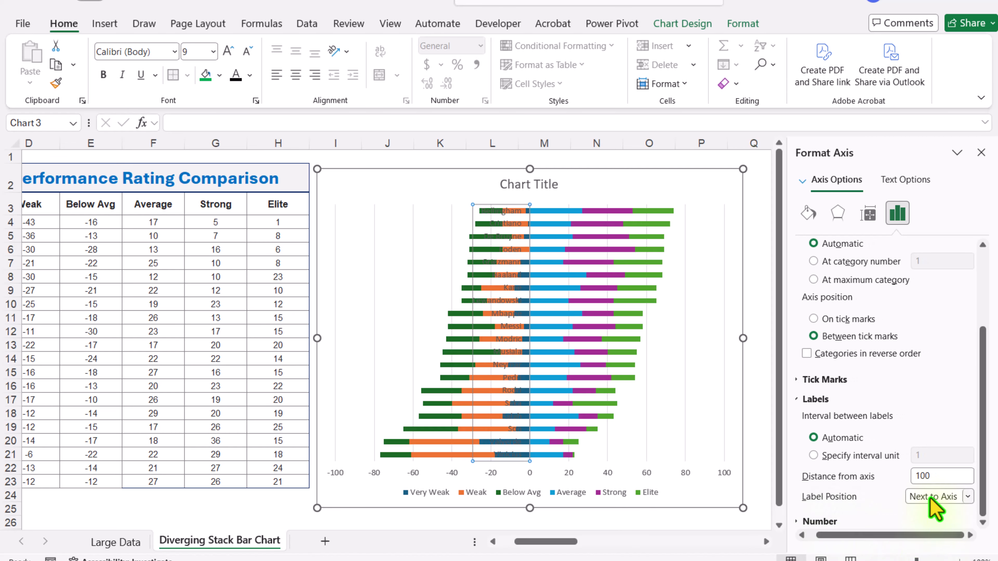
click(935, 507)
click(929, 466)
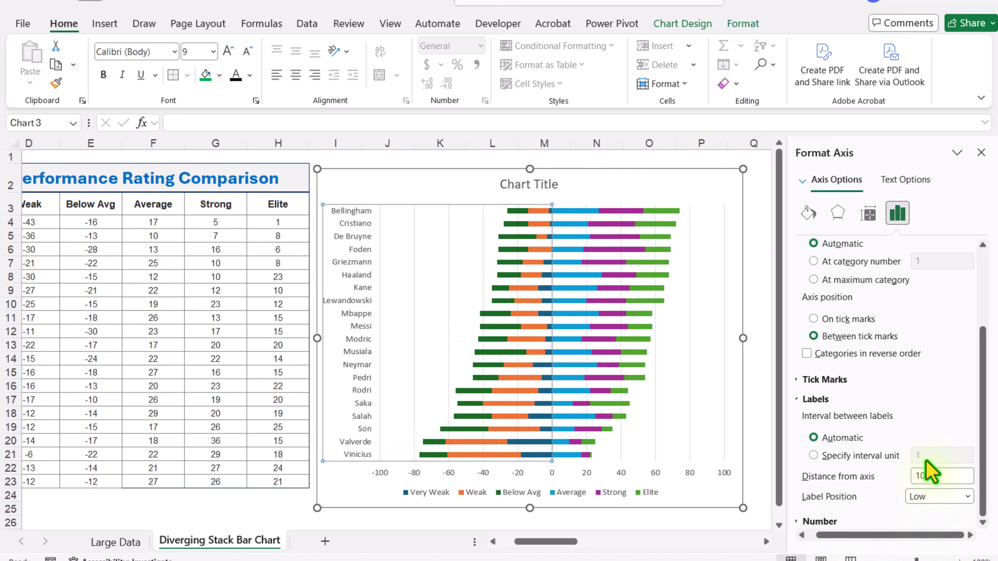
Step: Set the gap width of the chart's bars to 10%
click(595, 324)
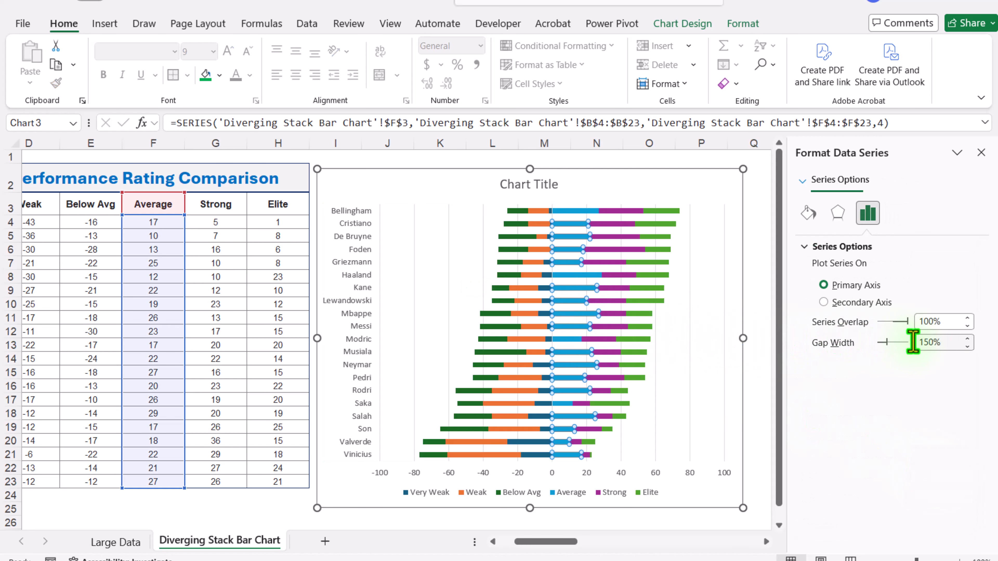
double_click(940, 342)
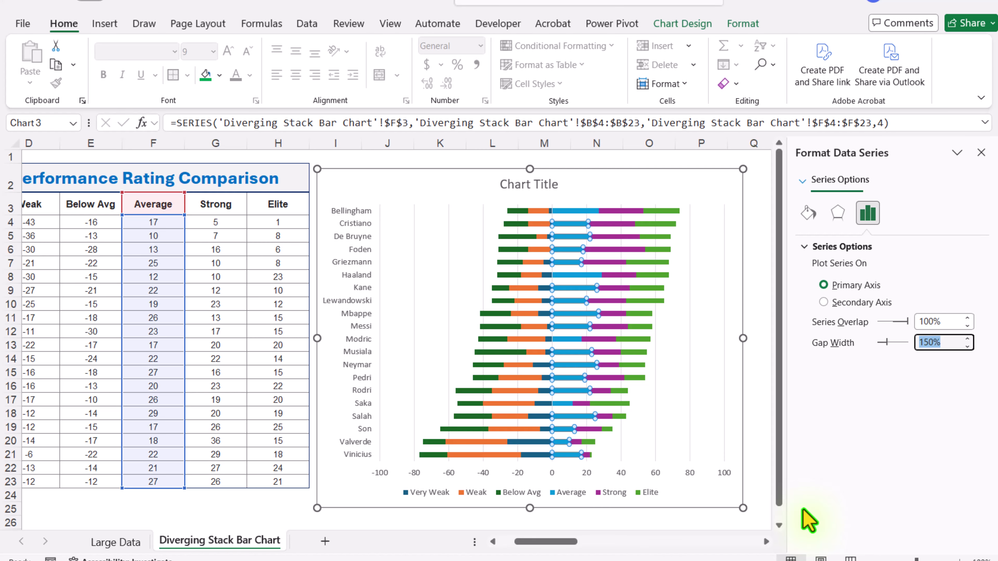
text(10)
key(Return)
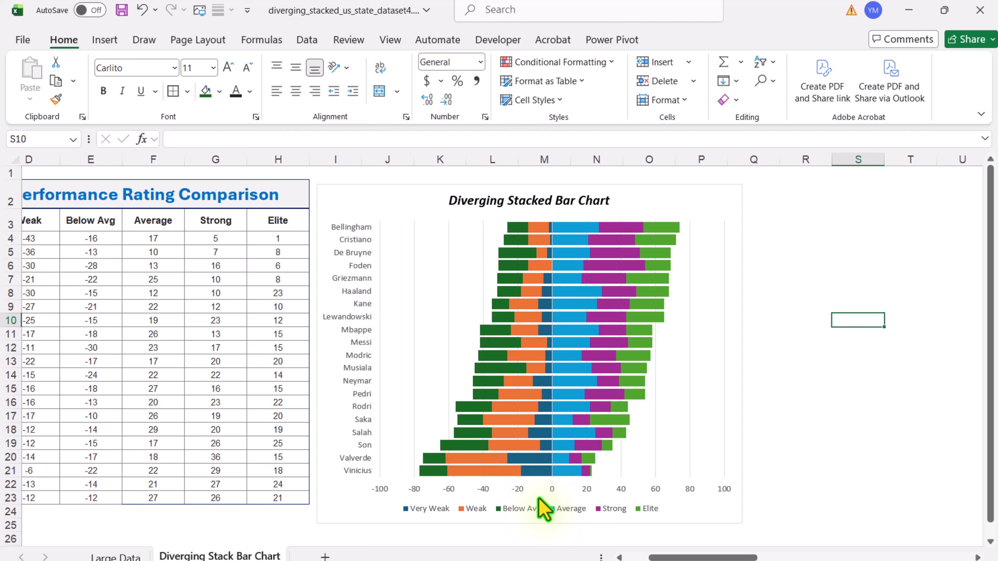
Step: Open the chart's data source settings and move the Below Avg series to the first place in the series order
mouse_move(540, 500)
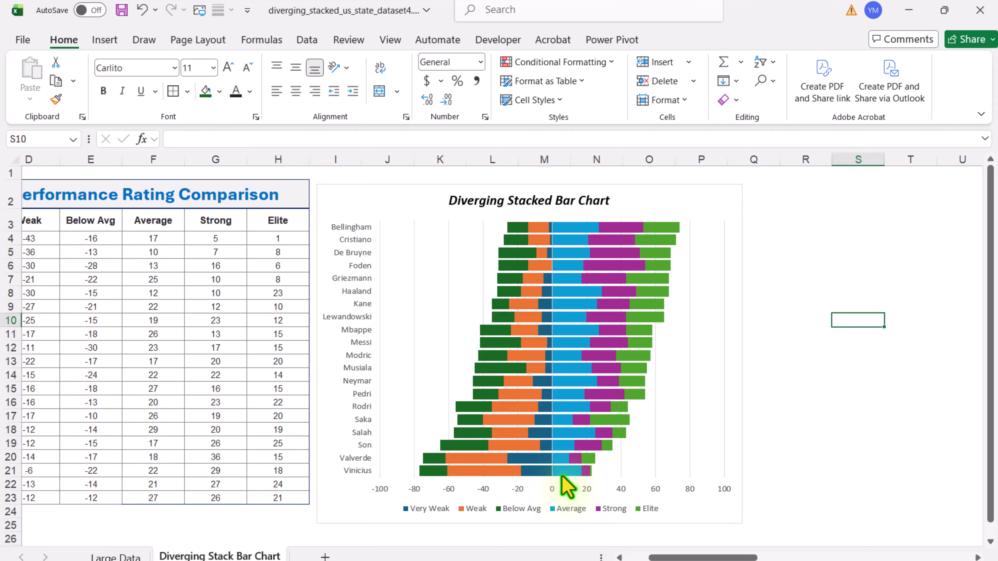
click(688, 188)
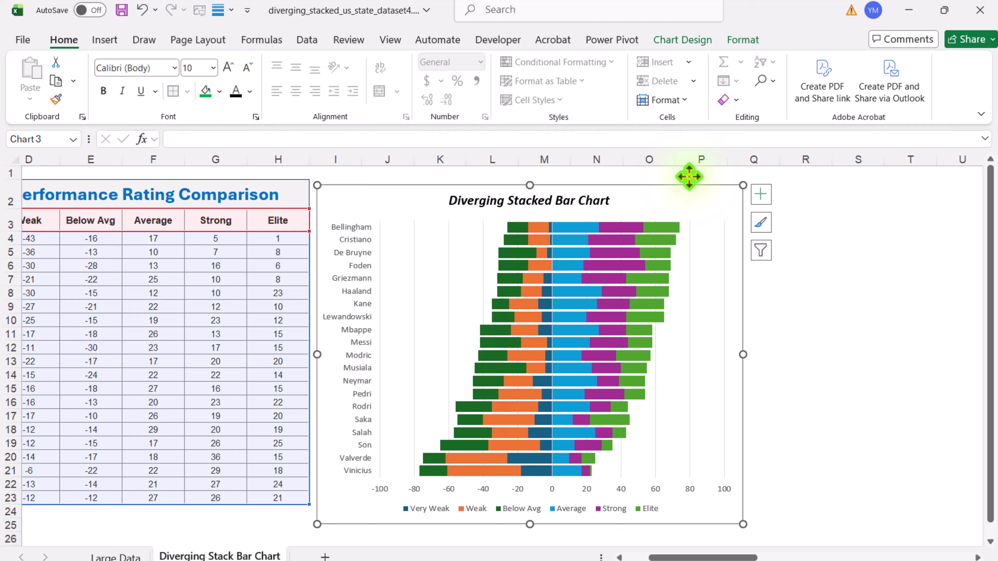
click(697, 42)
click(769, 85)
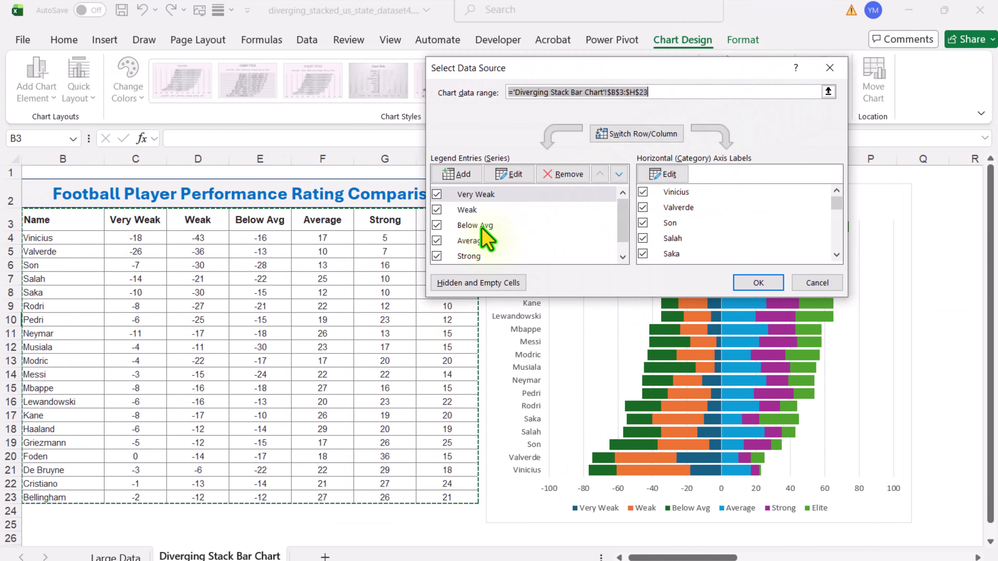
click(509, 223)
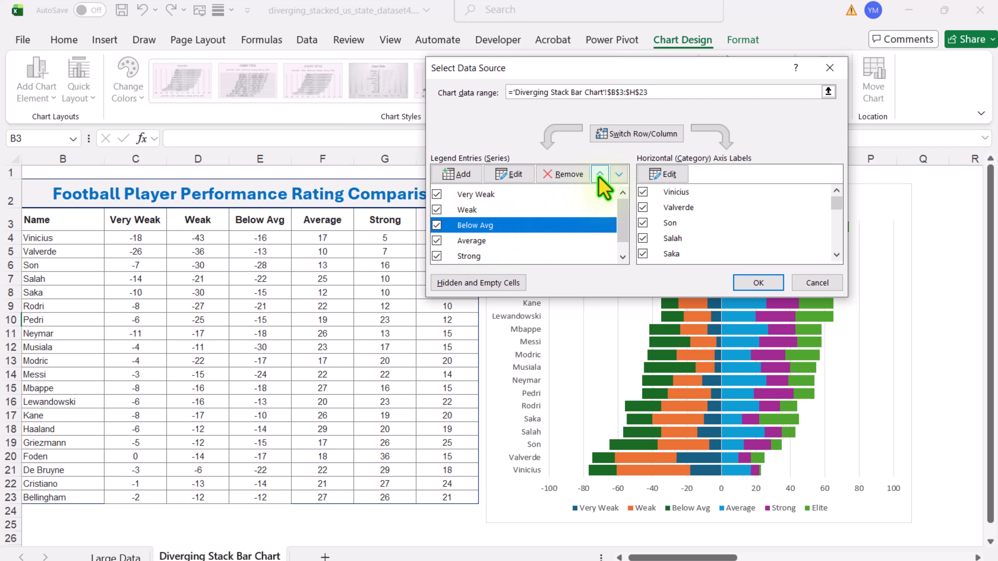
click(599, 176)
click(599, 176)
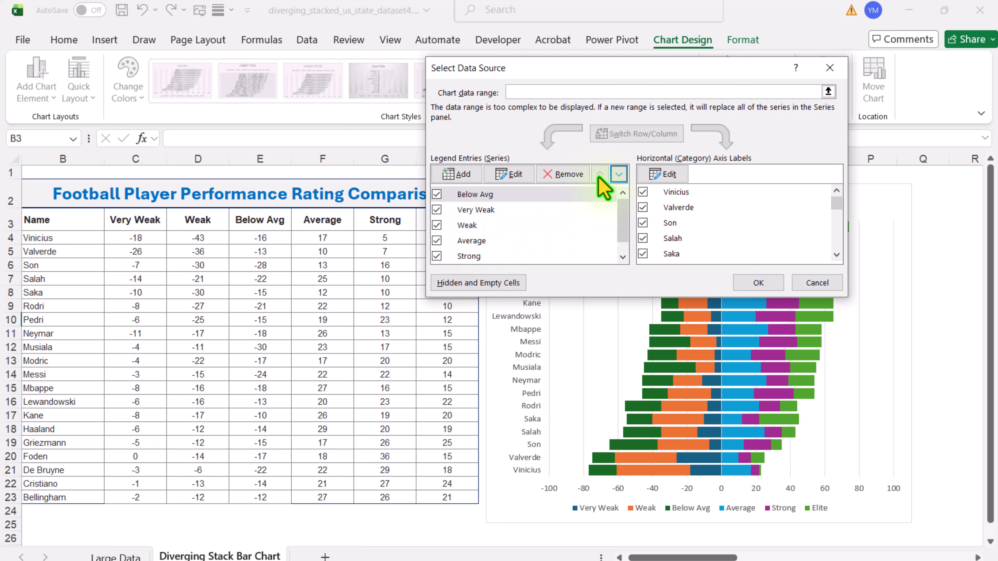
Step: Move the Weak series ahead of Very Weak in the chart's series order and apply the new order
click(481, 226)
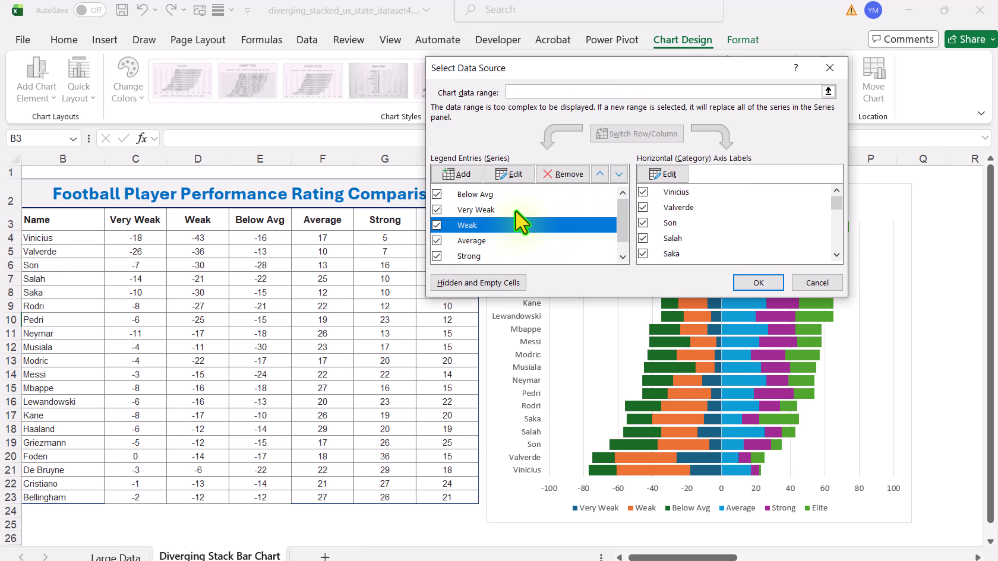
click(600, 175)
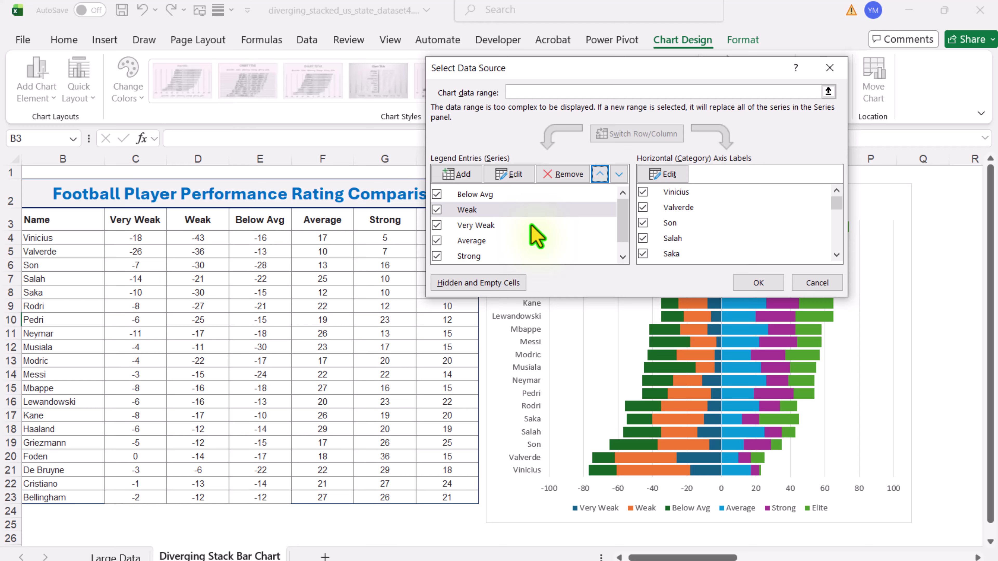
scroll(620, 205, down, 1)
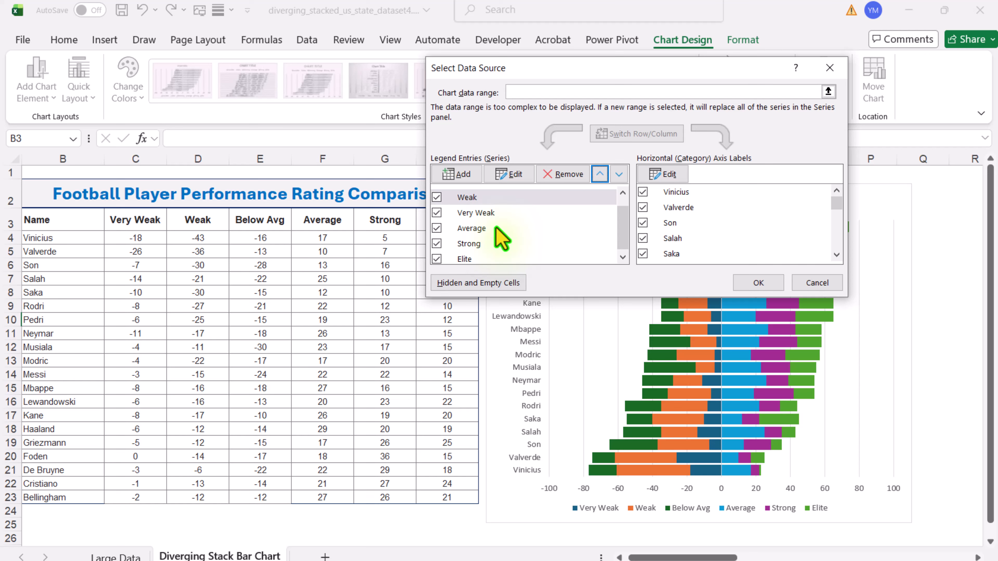
click(761, 283)
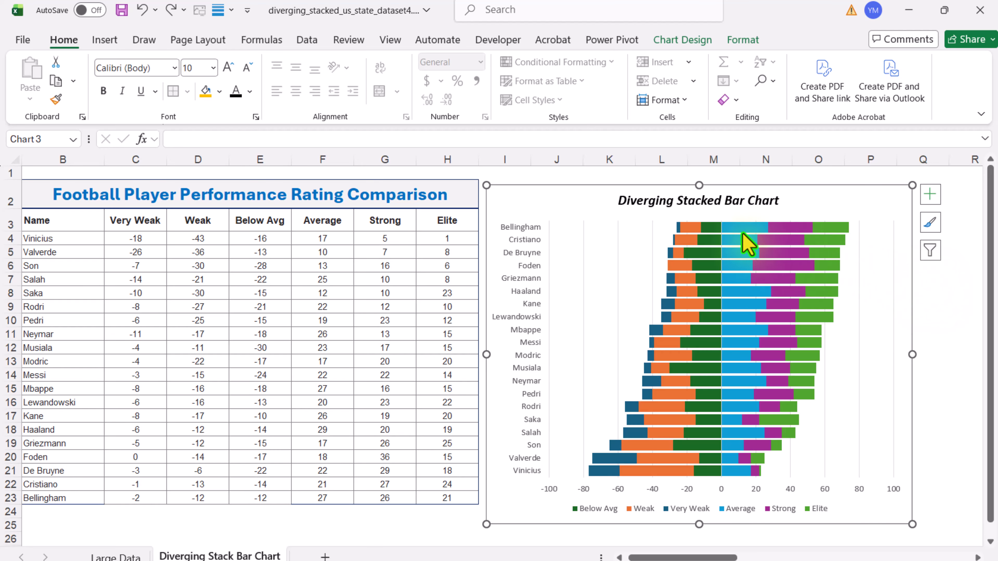
Step: Fill the chart's Below Avg series with the standard golden-orange colour
click(709, 231)
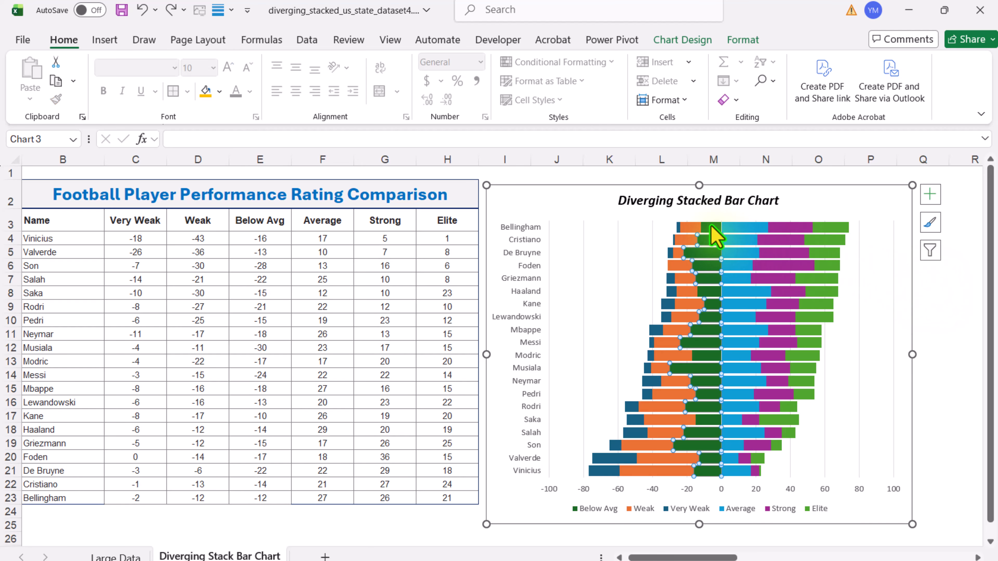
click(743, 39)
click(466, 63)
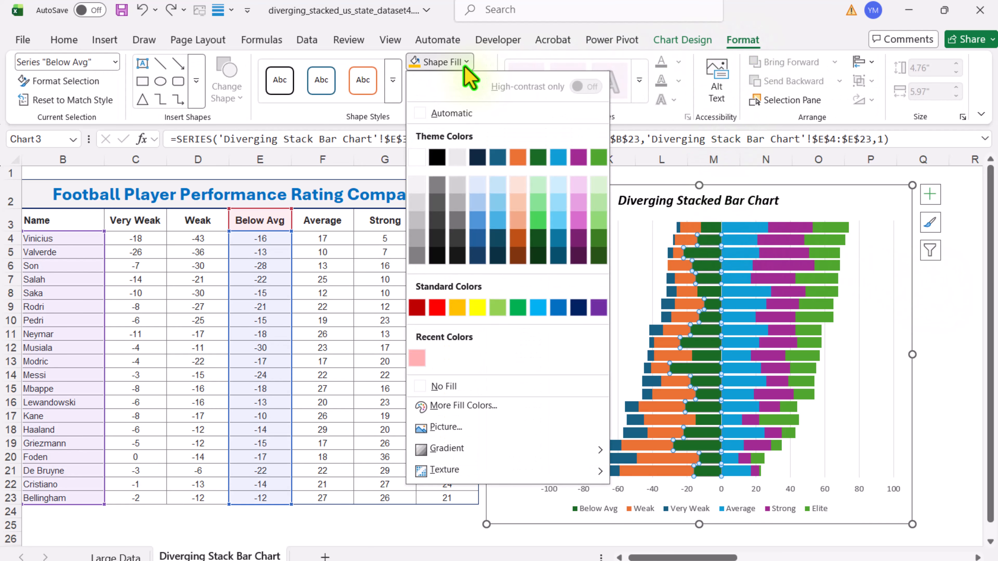
click(457, 308)
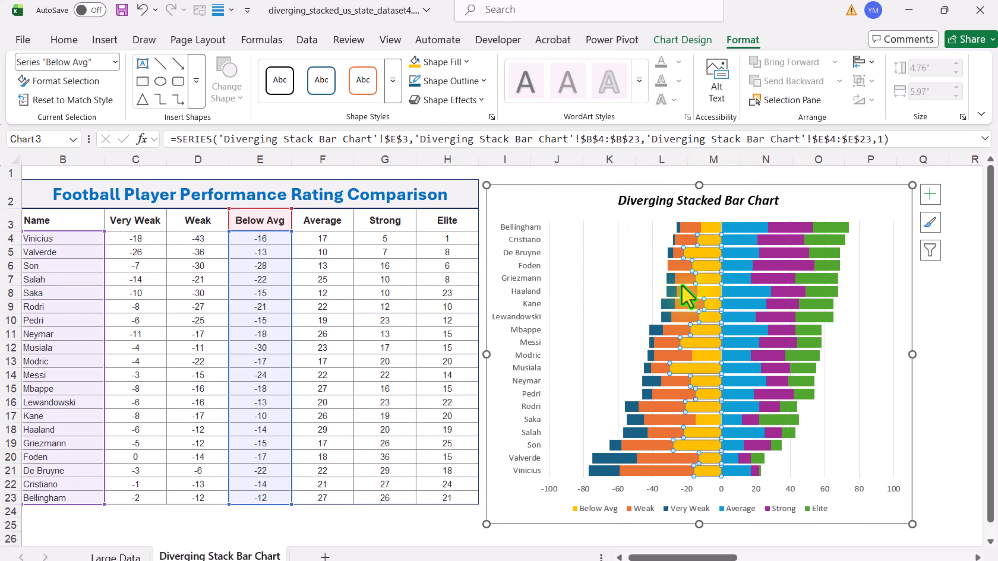
Step: Fill the chart's Very Weak series with the standard Dark Red colour
mouse_move(687, 298)
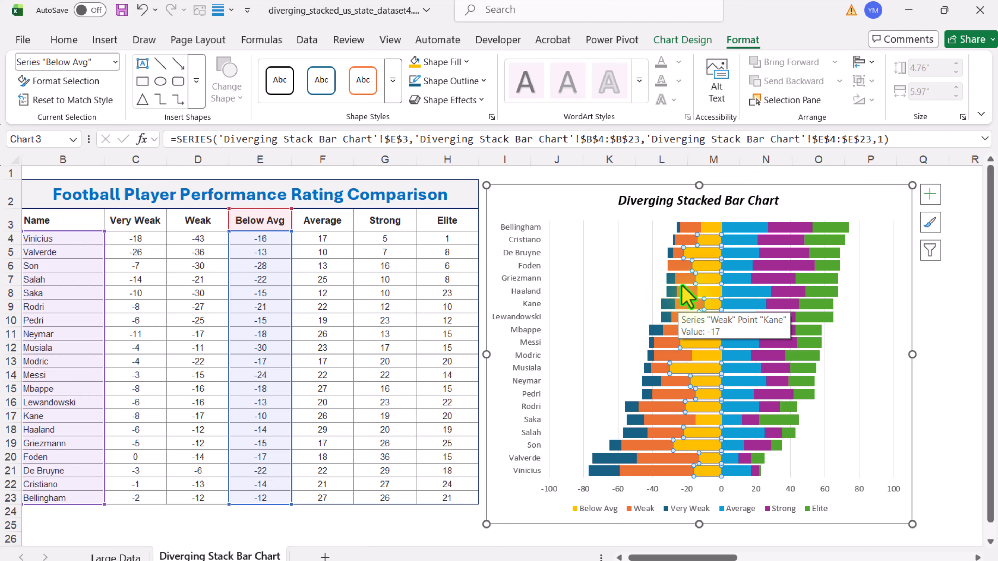
click(617, 461)
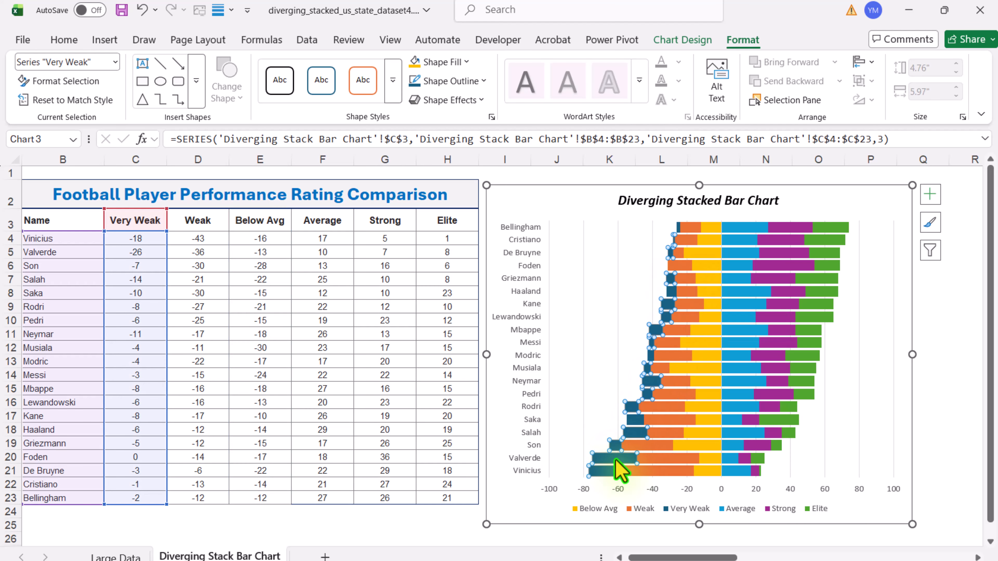
click(456, 62)
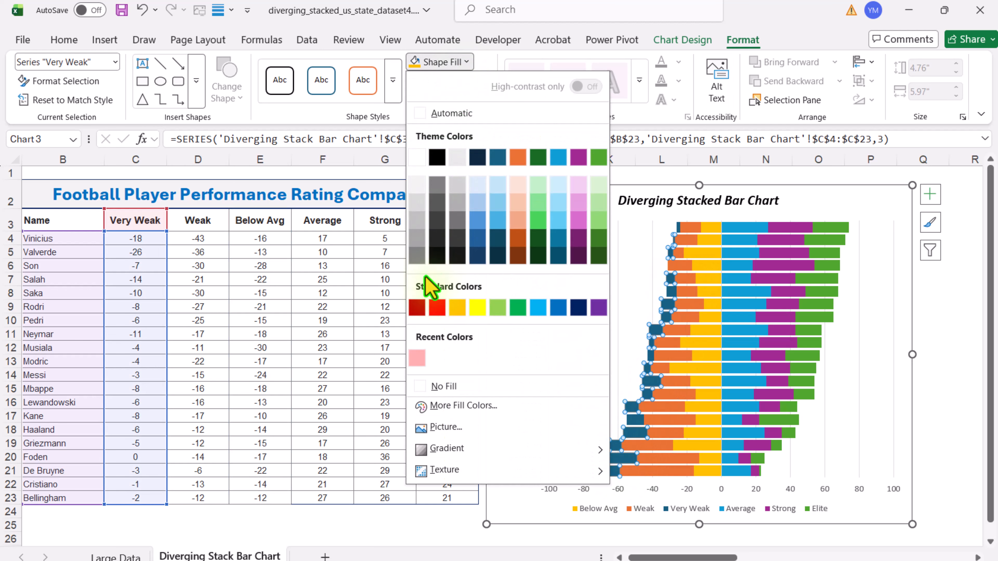
click(418, 309)
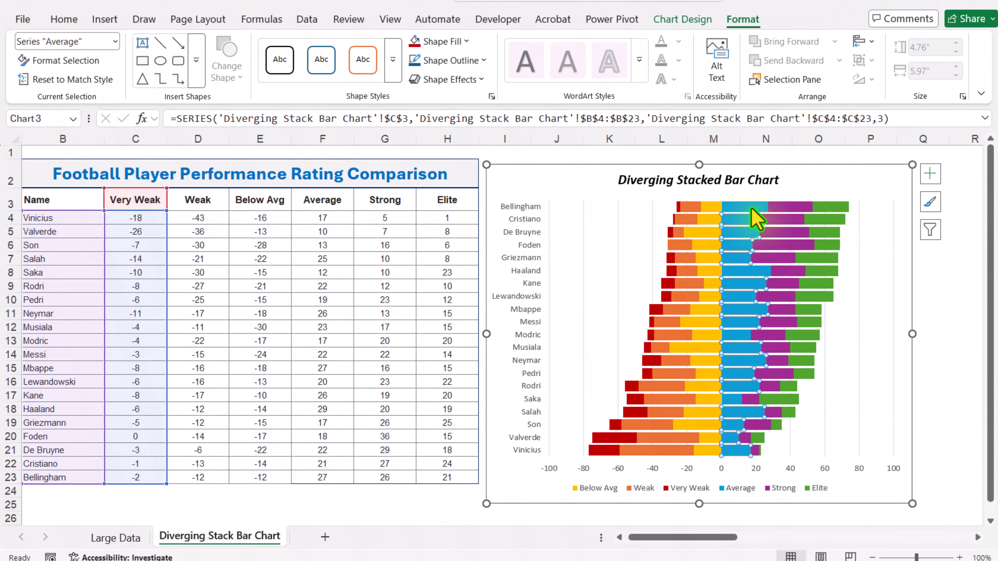
Step: Fill the chart's Average series with a medium grey theme colour
click(747, 238)
click(440, 61)
click(418, 226)
Step: Fill the chart's Strong series with standard green and the Elite series with standard light blue
click(790, 206)
click(440, 41)
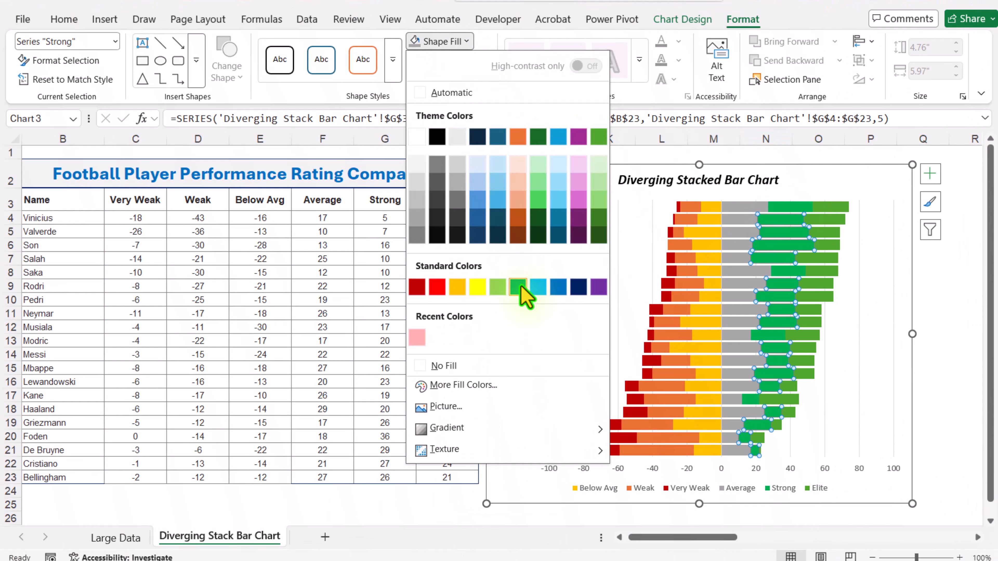
click(518, 287)
click(841, 219)
click(440, 41)
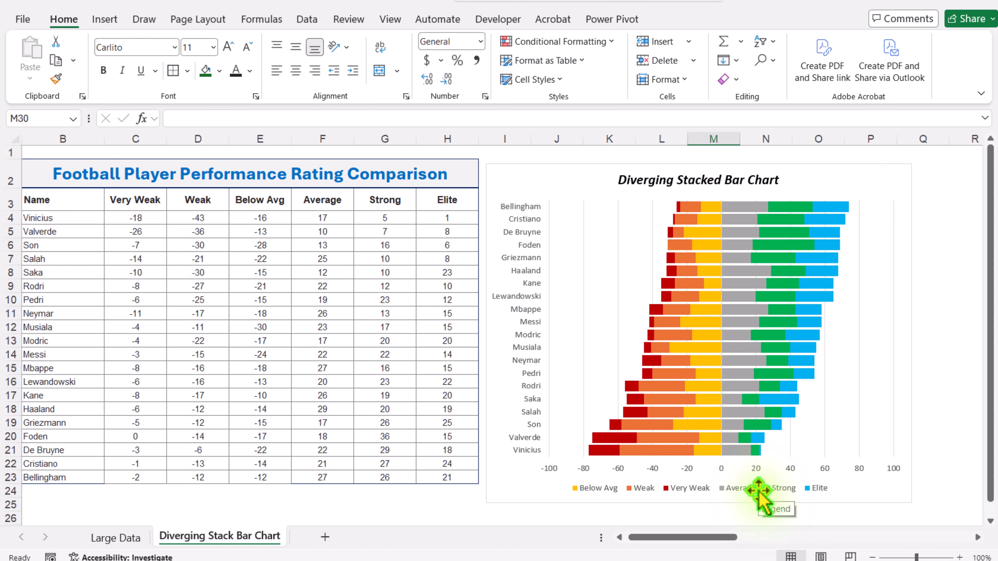
Step: Switch to the Large Data sheet and load its survey table into the Power Query Editor
click(102, 543)
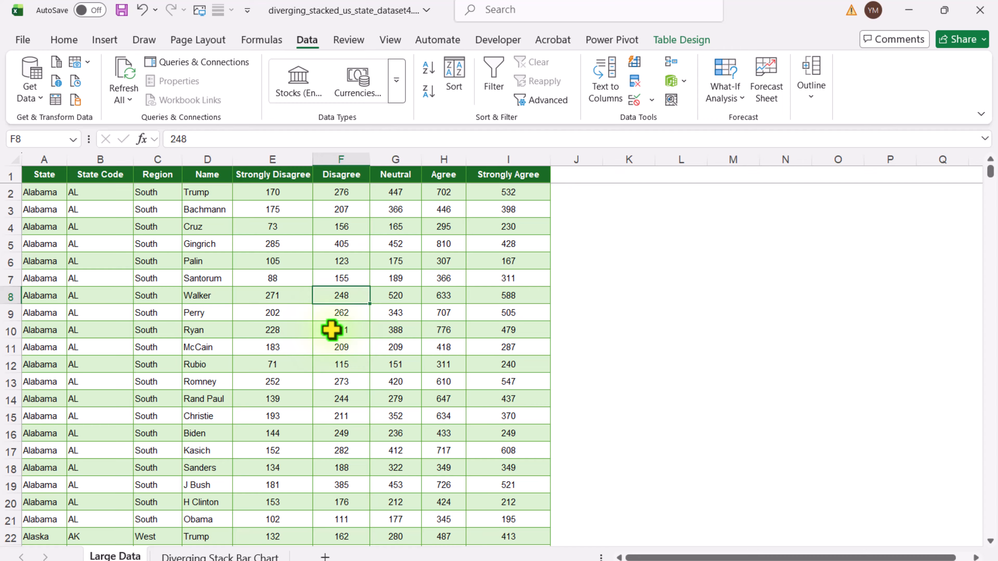
click(227, 257)
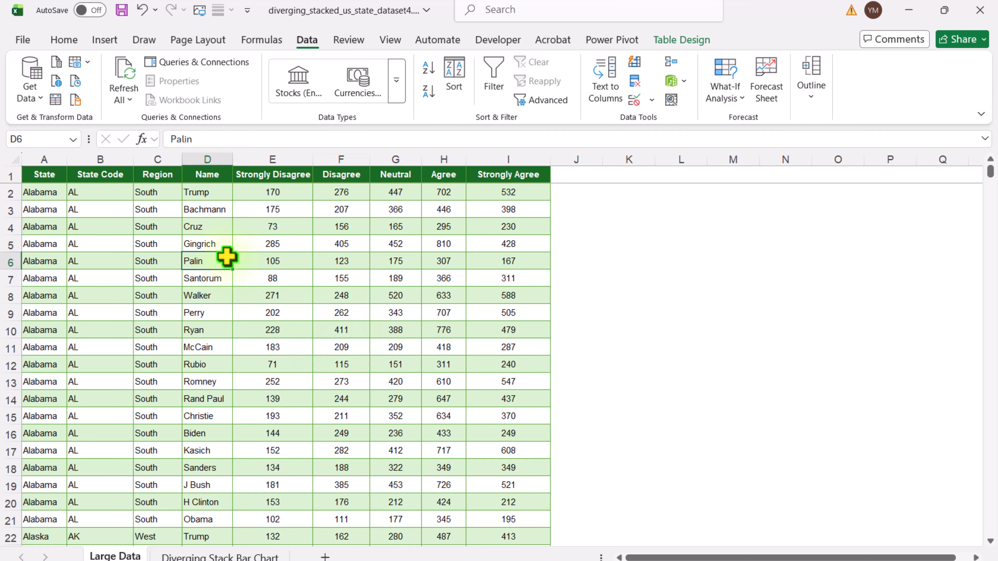
click(54, 104)
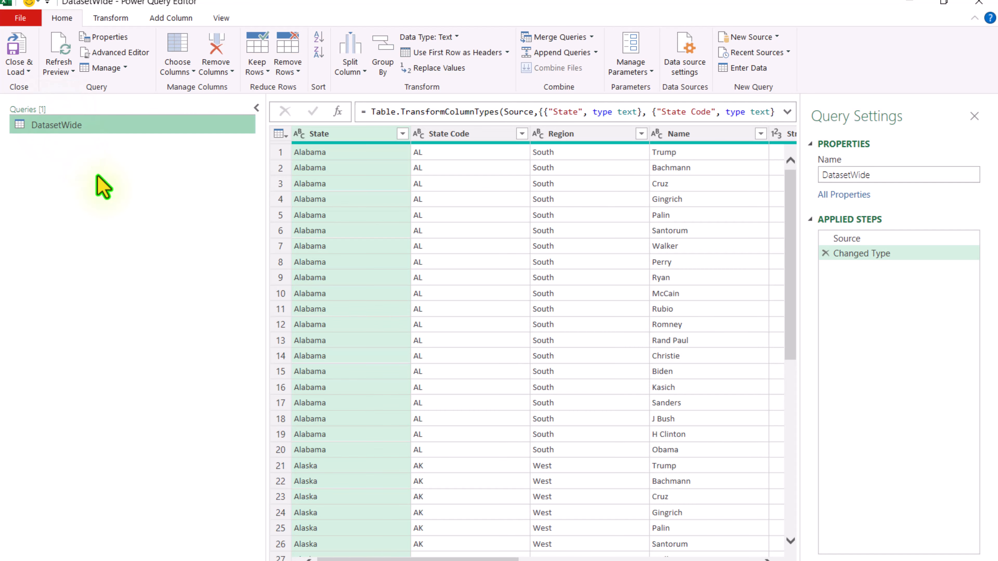
Step: Duplicate the Neutral column in the DatasetWide query
drag(373, 560, 553, 559)
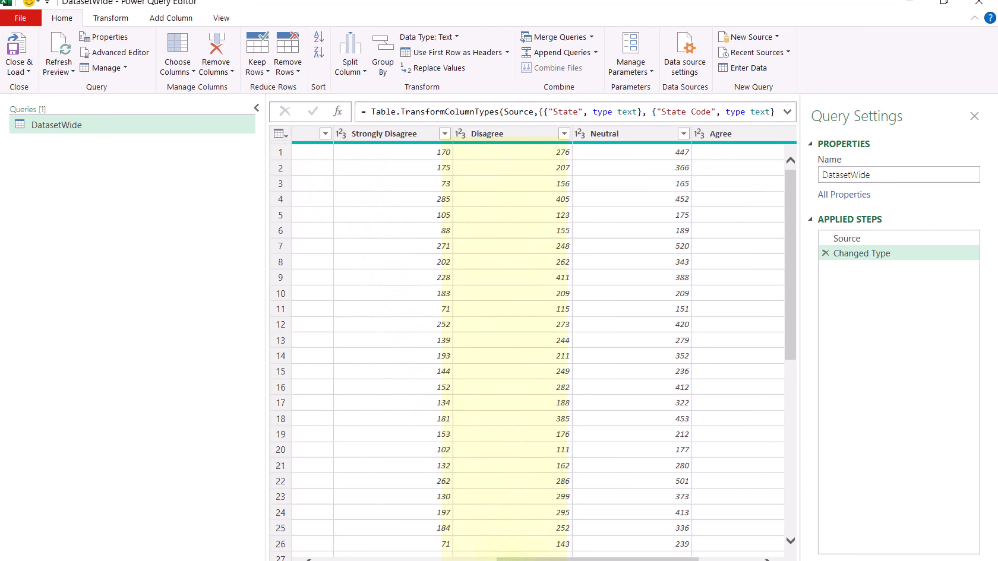
drag(527, 560, 580, 559)
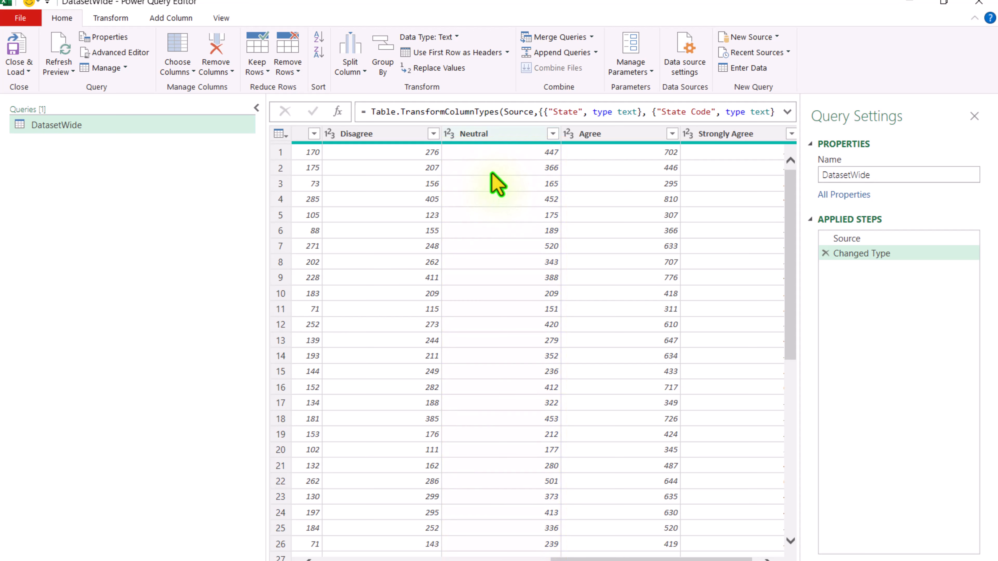
click(495, 138)
right_click(496, 139)
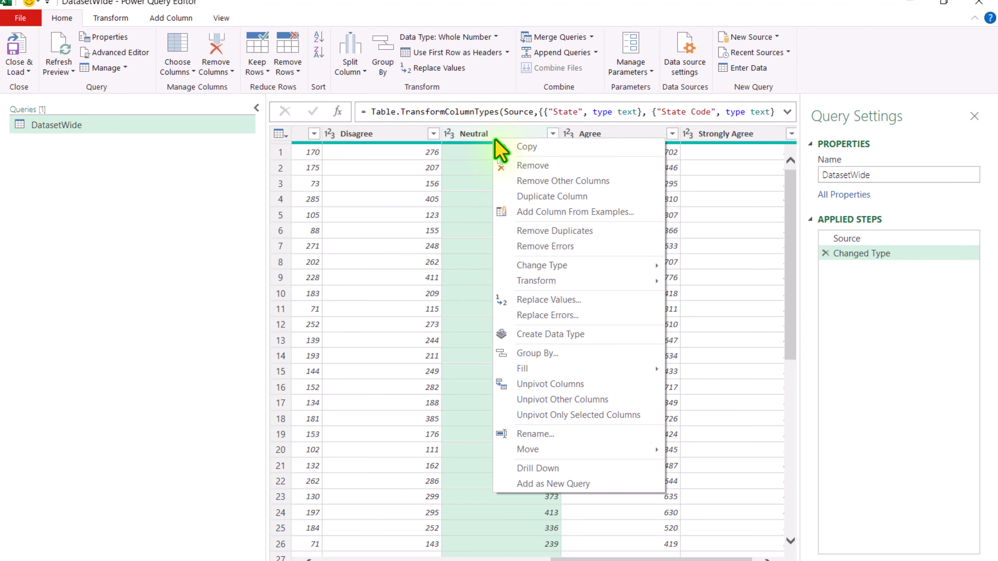
click(528, 198)
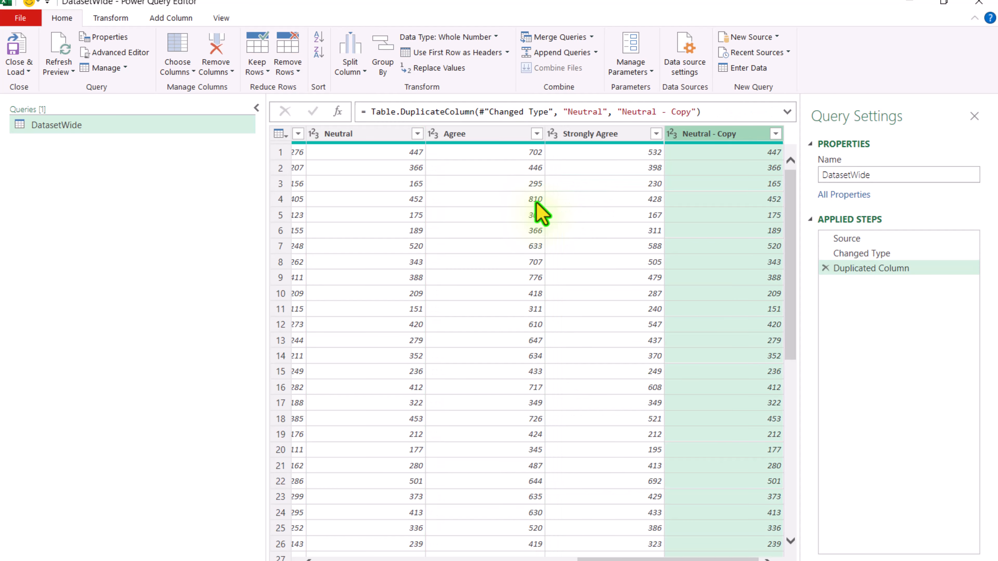
Step: Change the duplicated column's name to "Neutral +ve" in the duplicate-column formula
double_click(689, 112)
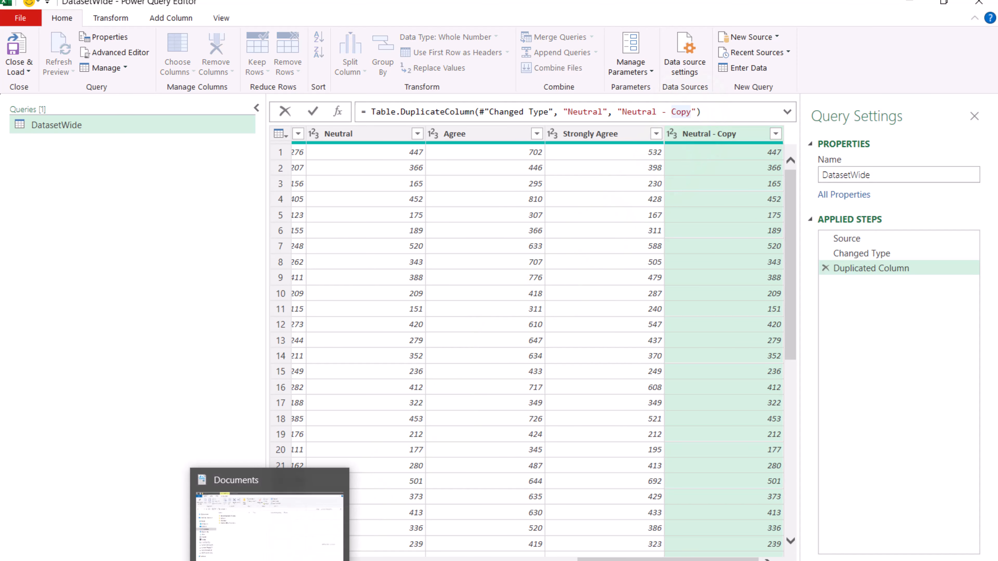
key(BackSpace)
key(BackSpace)
key(BackSpace)
key(BackSpace)
text(+ve)
key(Return)
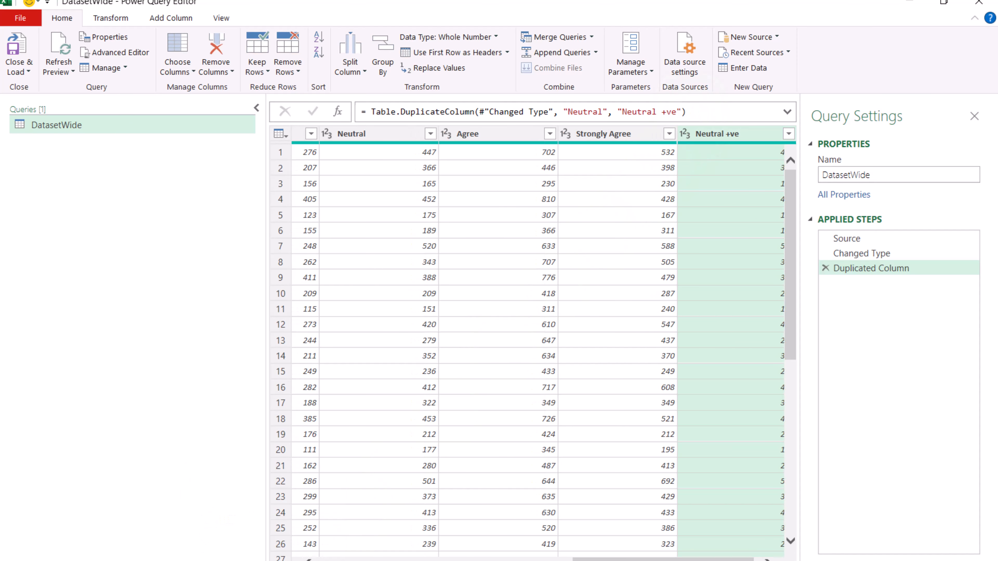
Step: Rename the original Neutral column as "Neutral -ve"
click(407, 143)
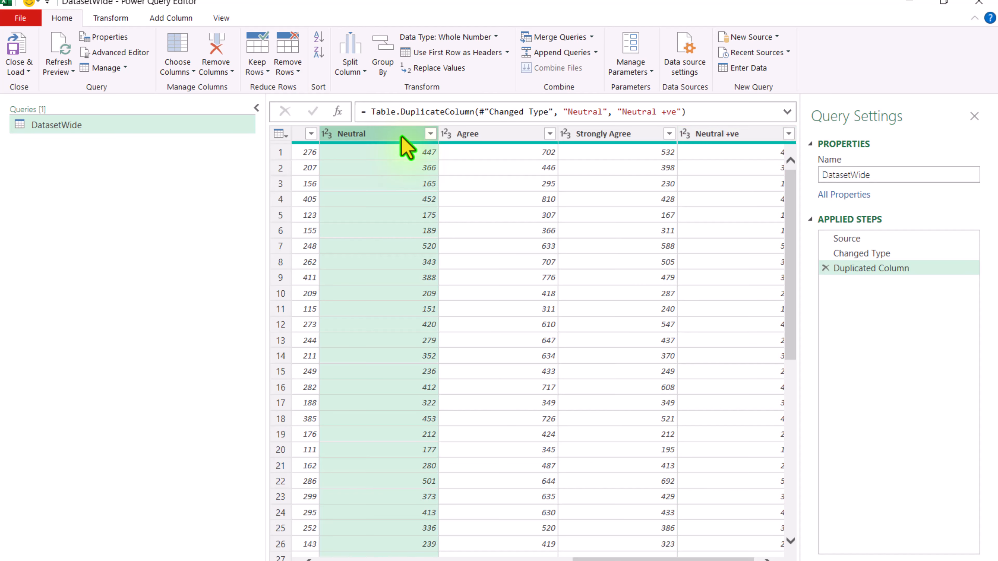
double_click(400, 135)
key(End)
text(-ve)
key(Return)
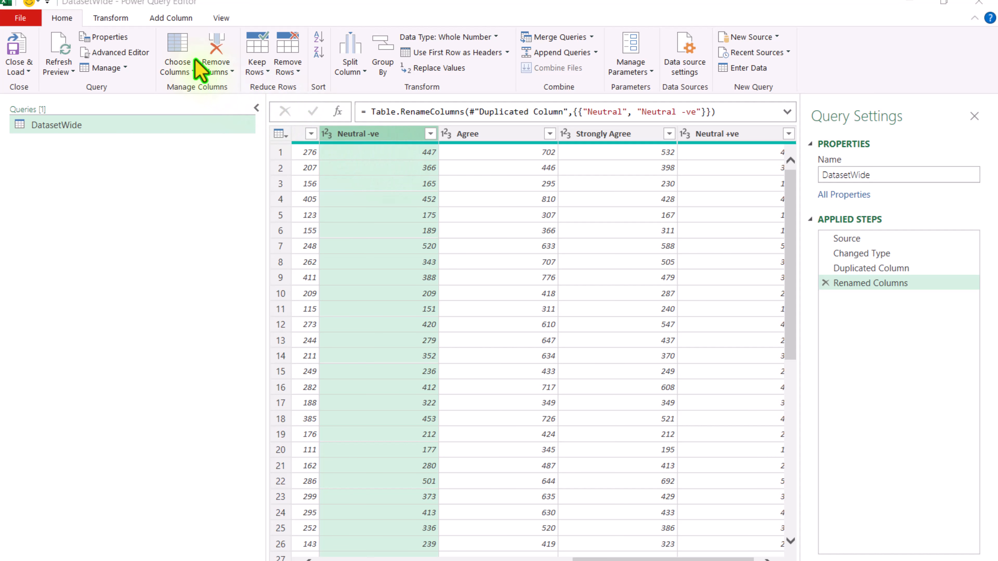
Step: Divide all values in the Neutral -ve column by -2
click(111, 19)
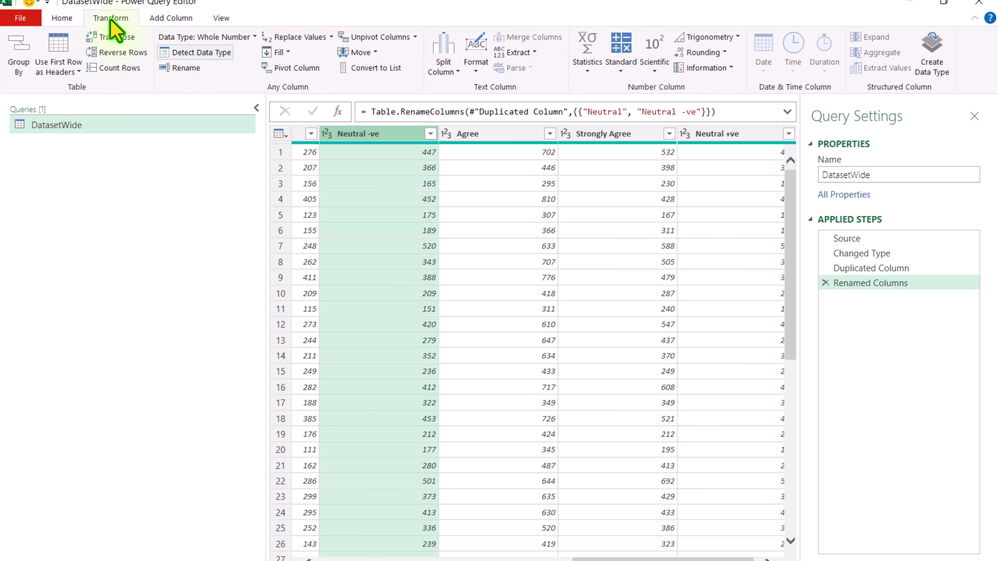
click(620, 70)
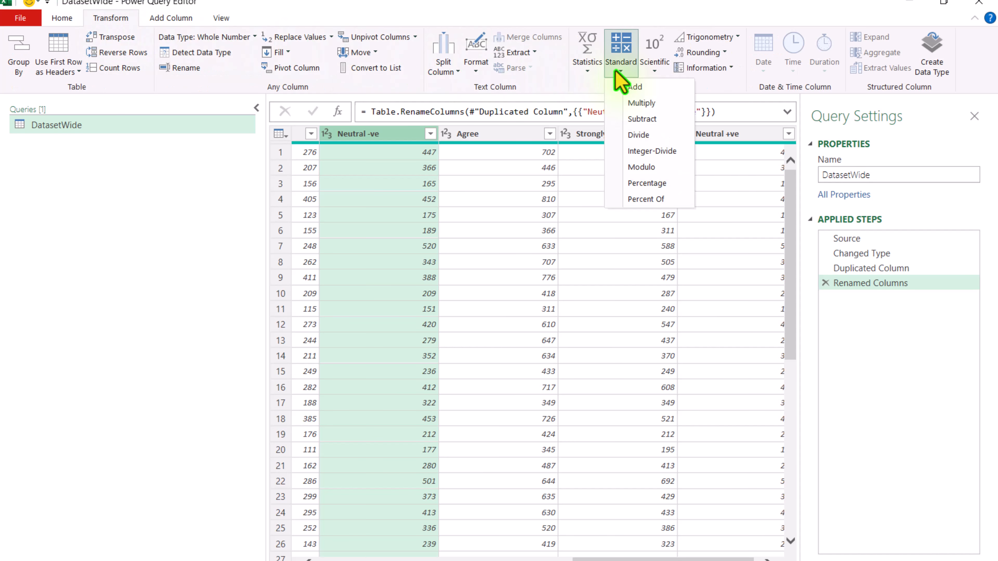
click(647, 134)
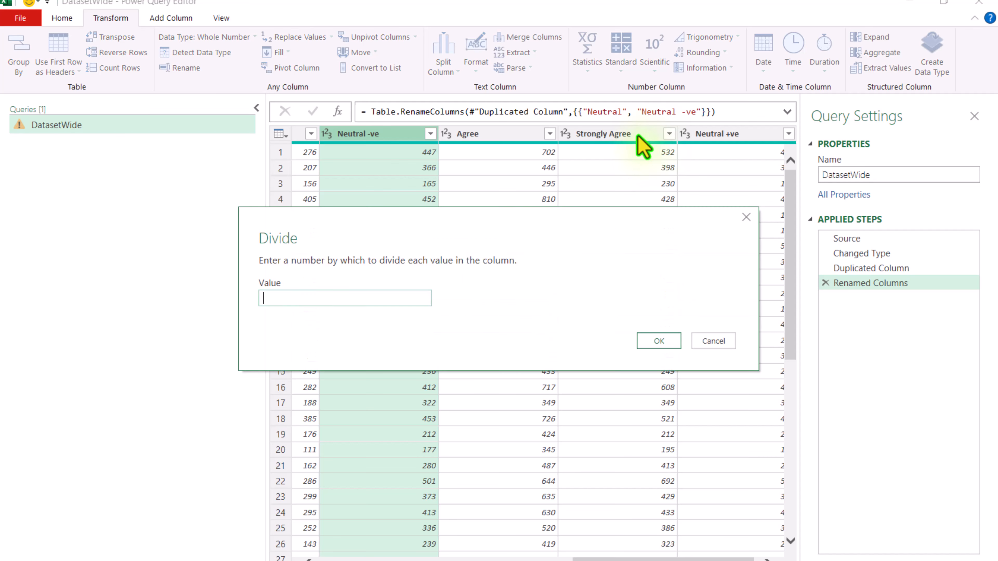
text(-2)
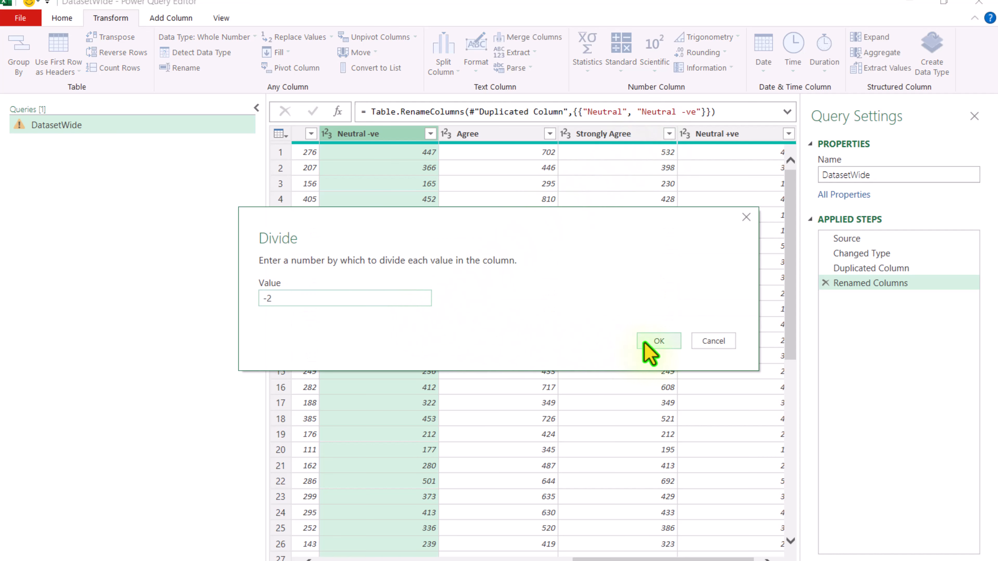
click(658, 341)
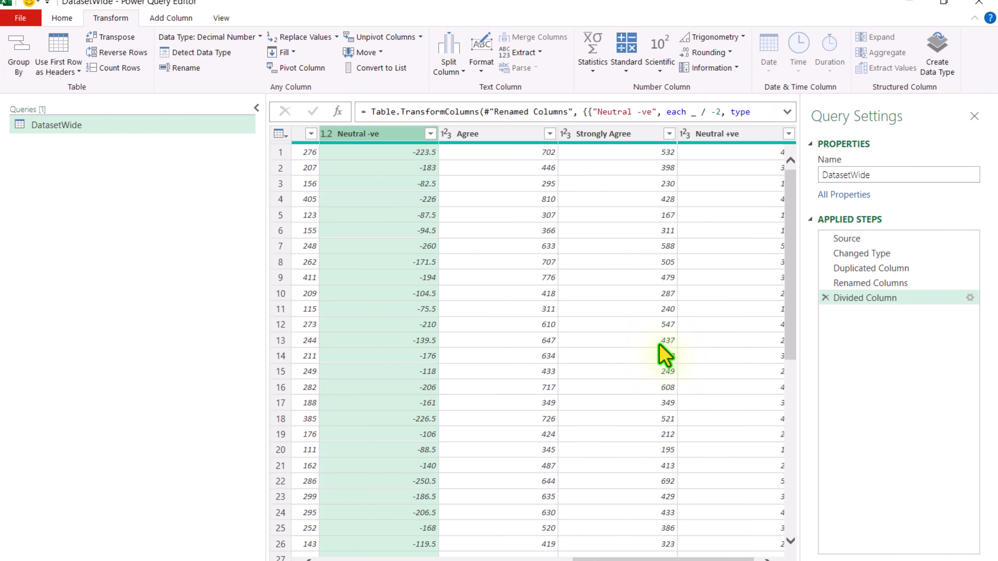
Step: Divide all values in the Neutral +ve column by 2
click(723, 134)
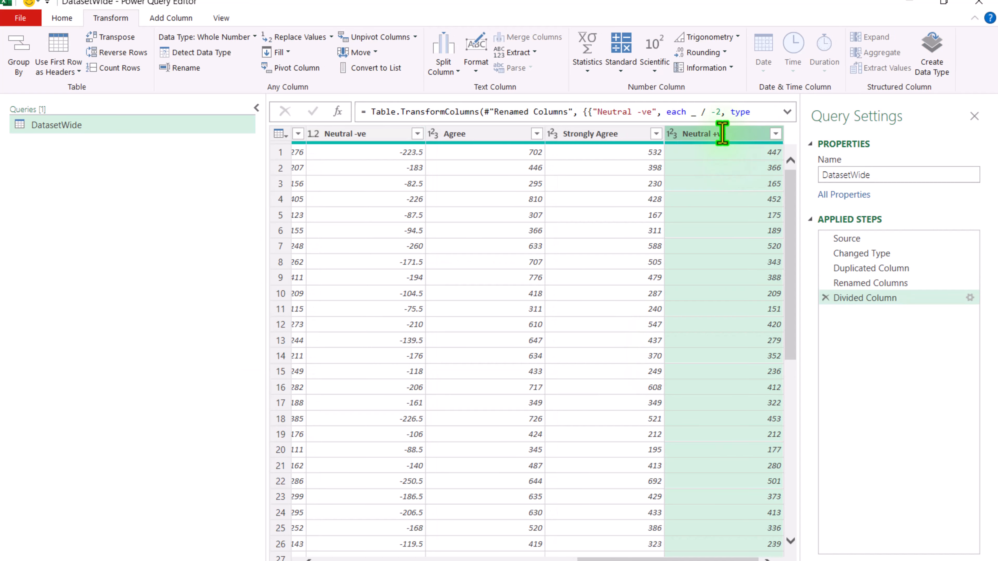
click(621, 65)
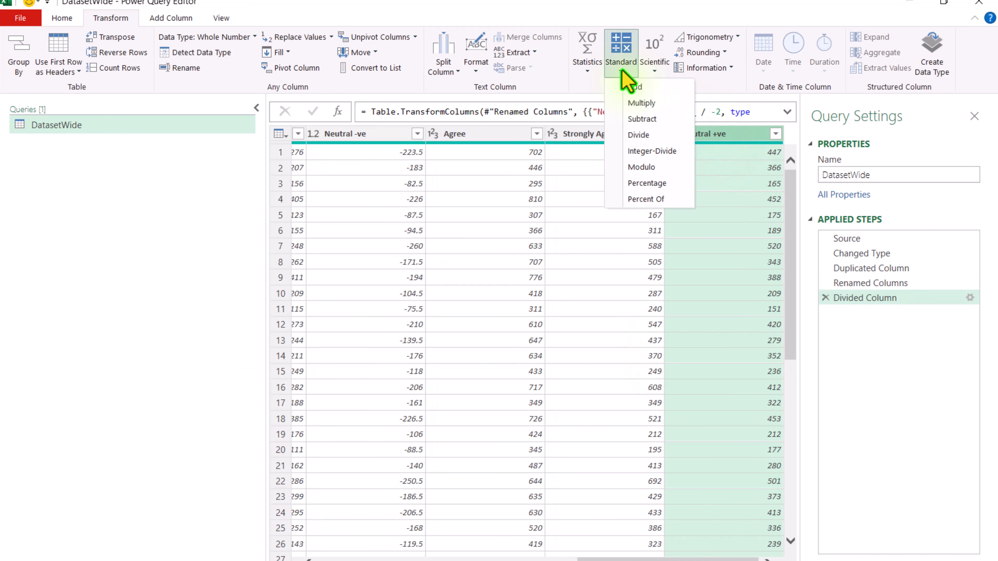
click(639, 138)
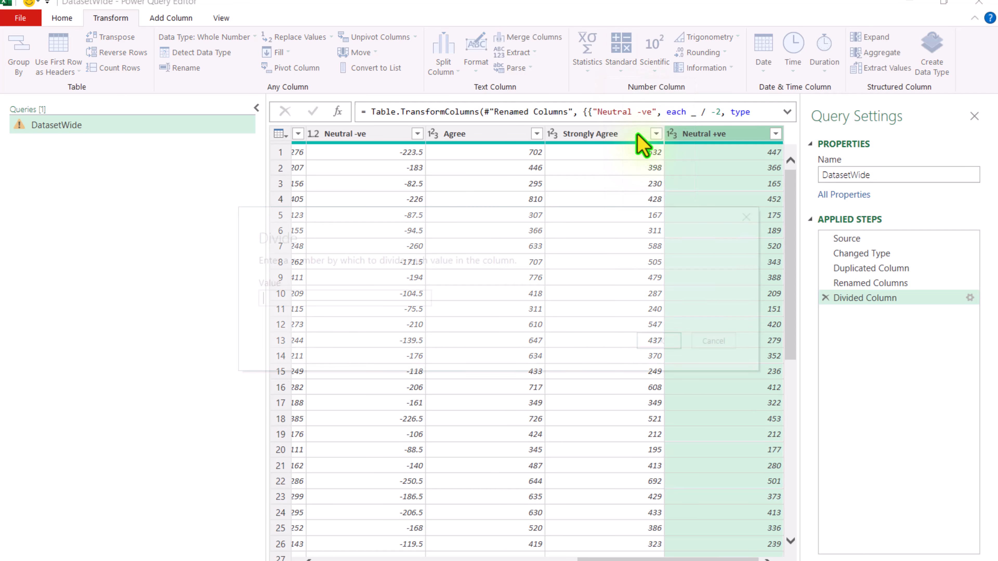
text(2)
click(659, 341)
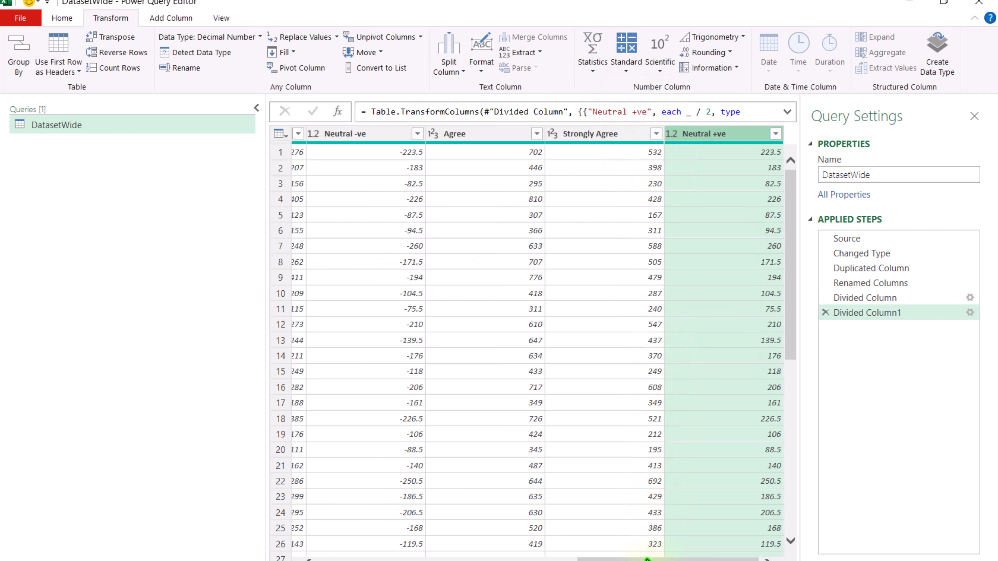
Step: Multiply all values in the Disagree column by -1
drag(644, 558, 544, 558)
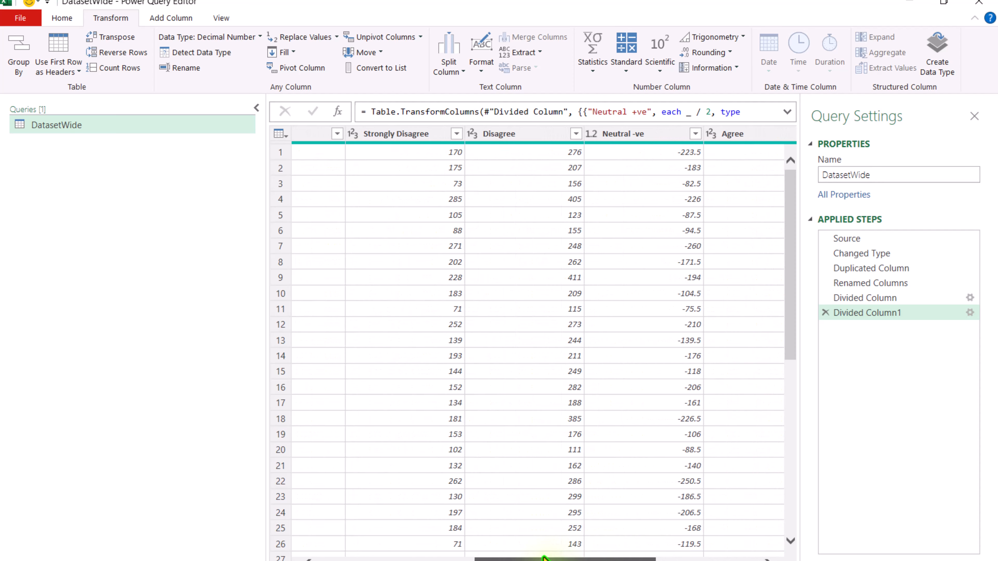
click(556, 133)
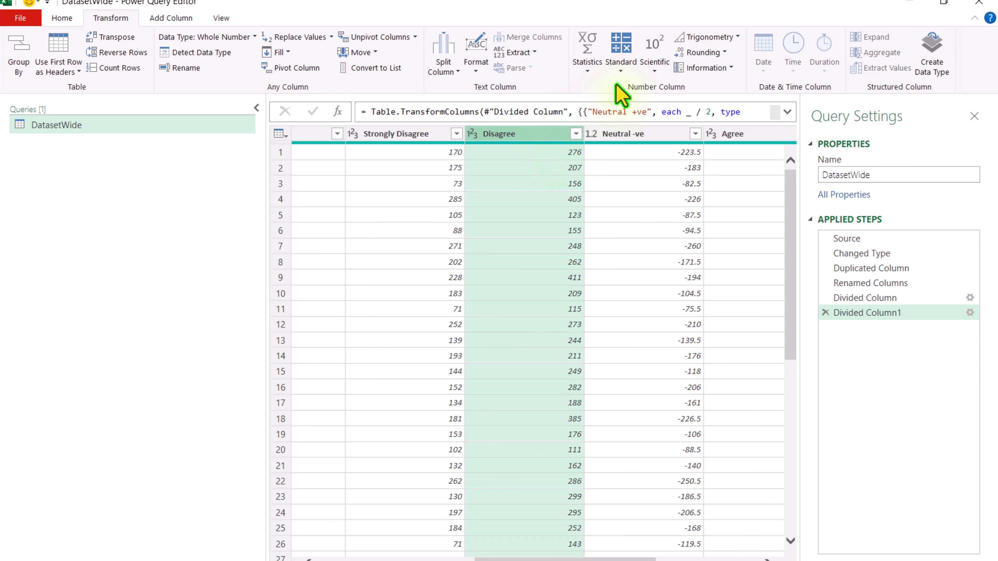
click(625, 72)
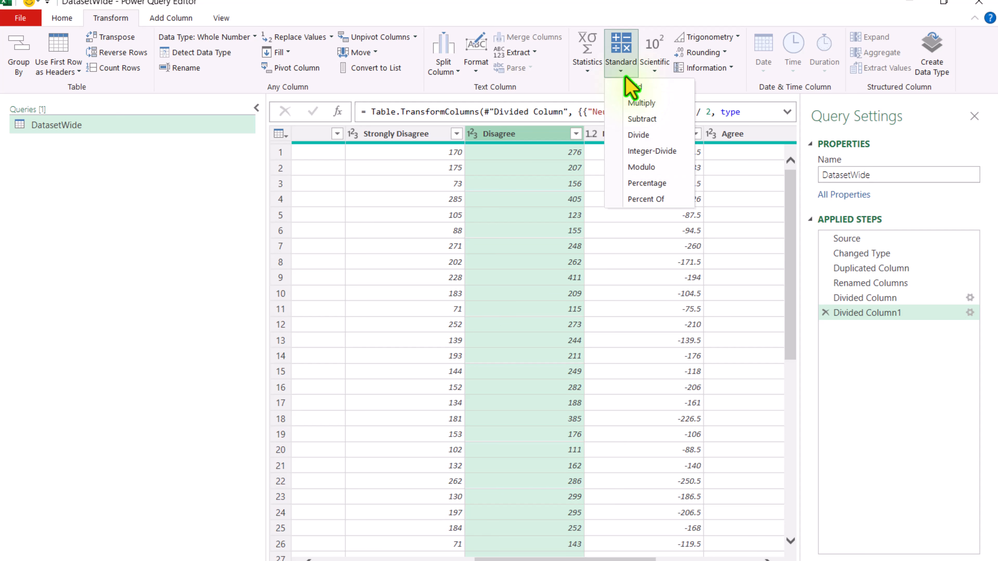
click(641, 104)
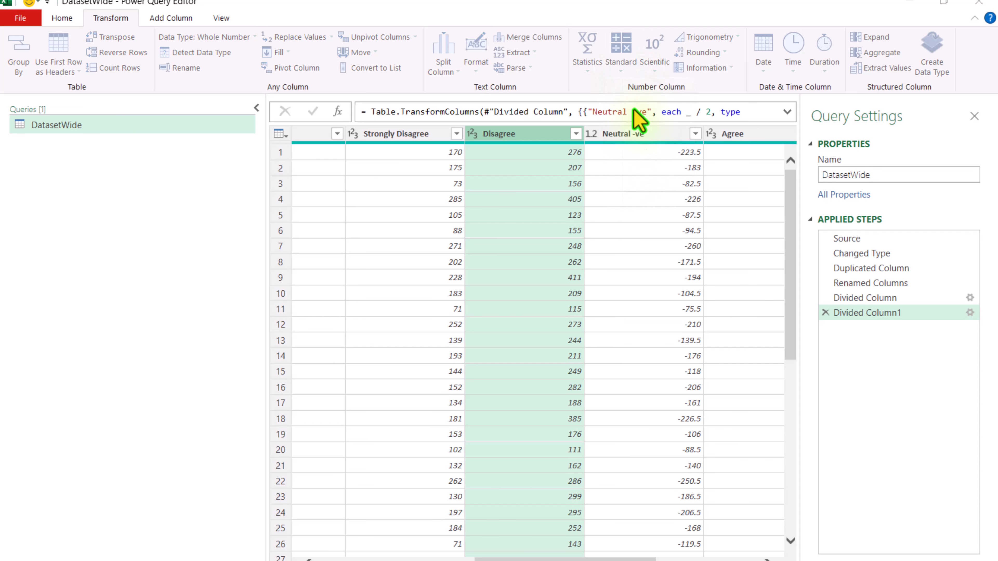
text(-1)
click(659, 341)
Step: Multiply all values in the Strongly Disagree column by -1
click(409, 134)
click(623, 71)
click(641, 104)
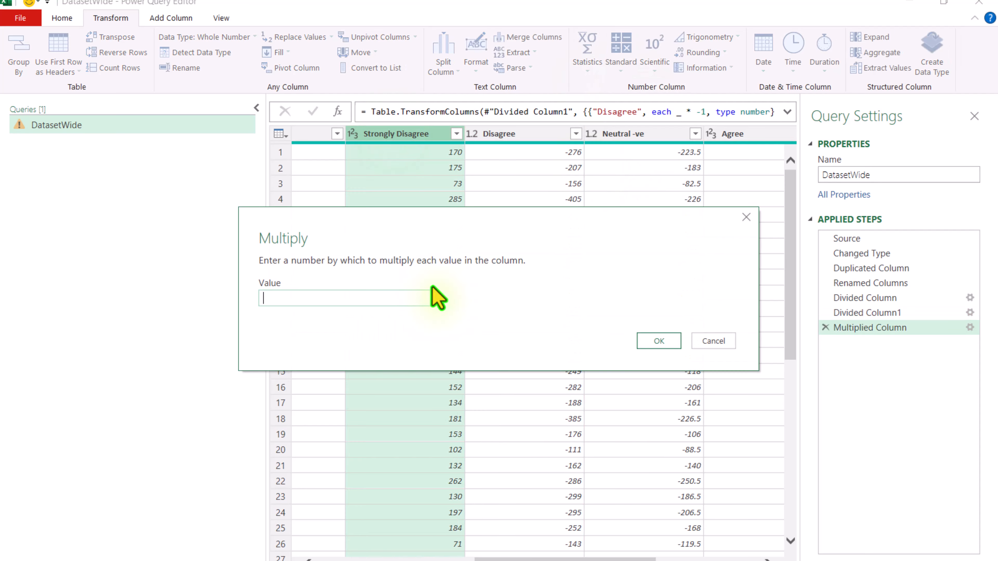
text(-1)
click(673, 344)
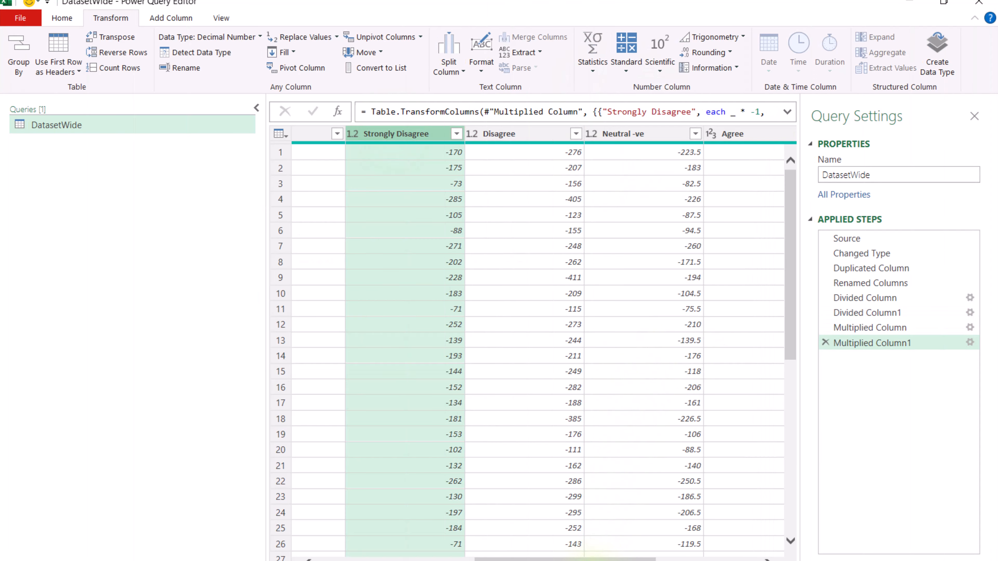
Step: Unpivot the six response columns from Strongly Disagree through Neutral +ve
drag(594, 560, 553, 560)
scroll(640, 365, left, 8)
scroll(640, 365, right, 5)
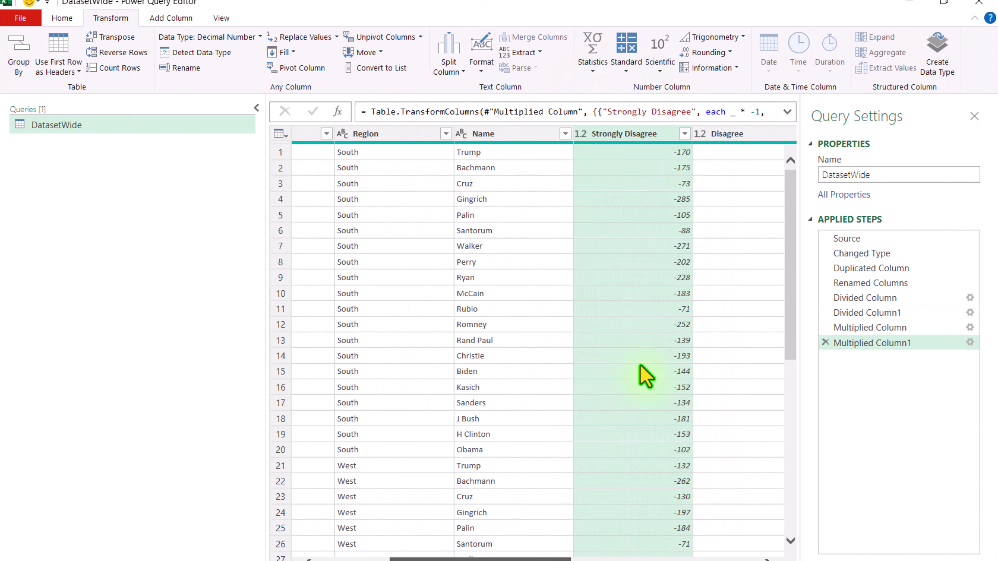
scroll(641, 368, right, 3)
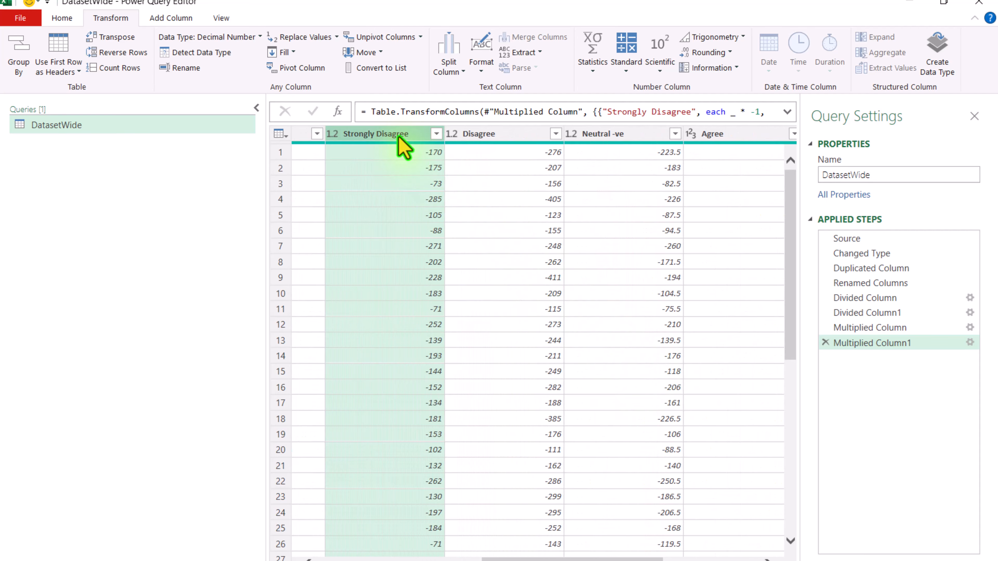
key(shift+Right)
key(shift+Right)
key(shift+Right)
key(shift+Right)
key(shift+Right)
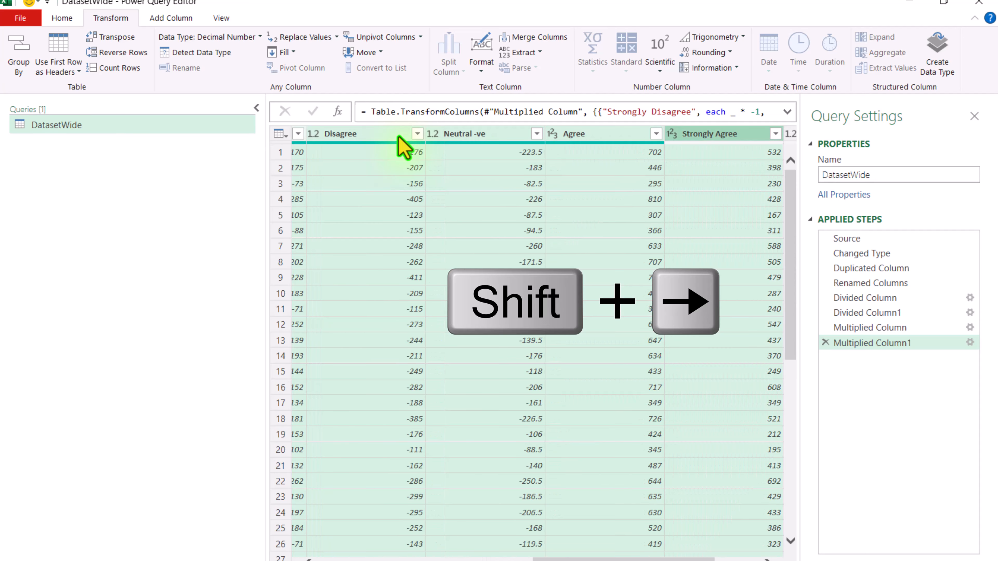
right_click(464, 135)
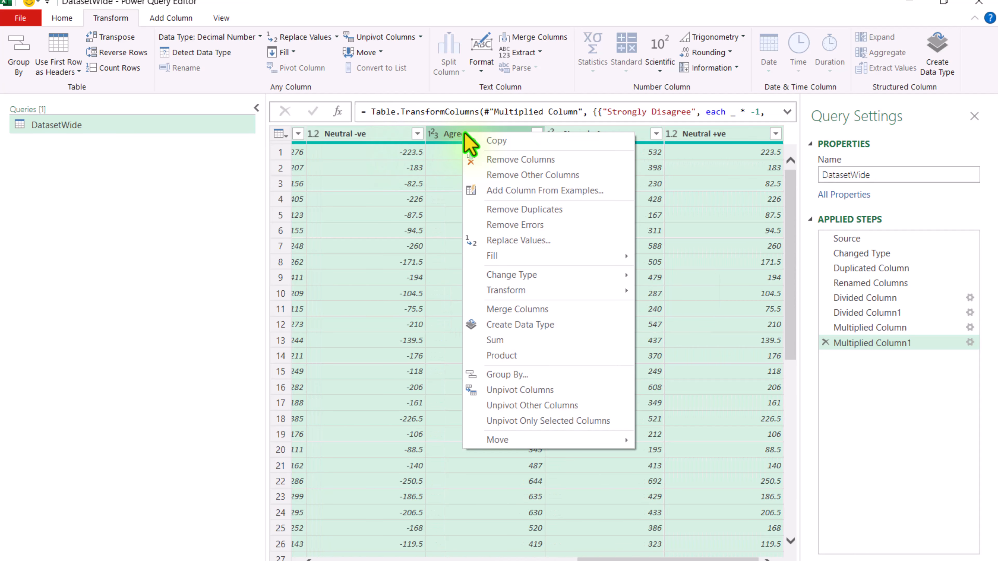
click(538, 390)
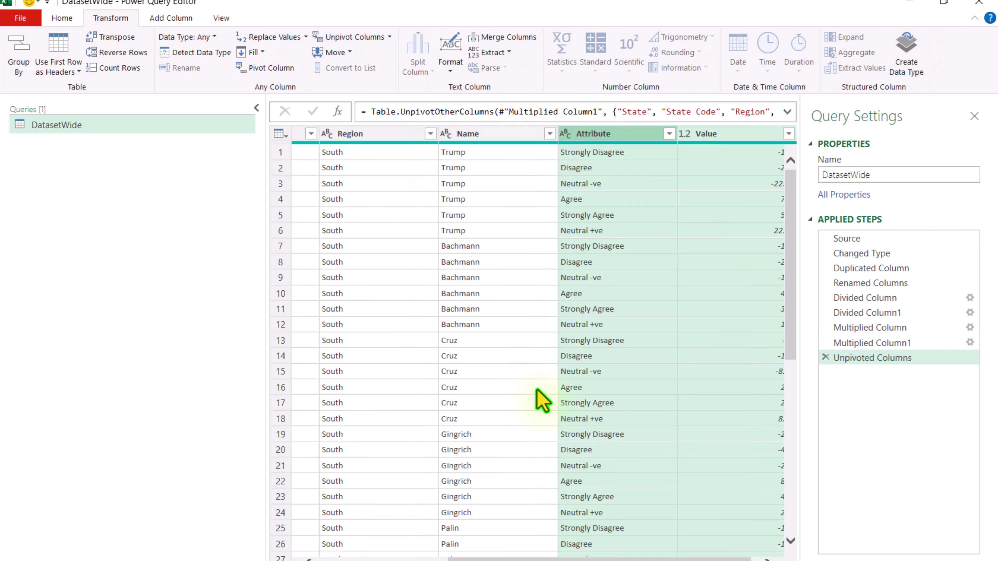
Step: Rename the Attribute column as "Options Name" and the Value column as "Total Count"
double_click(623, 135)
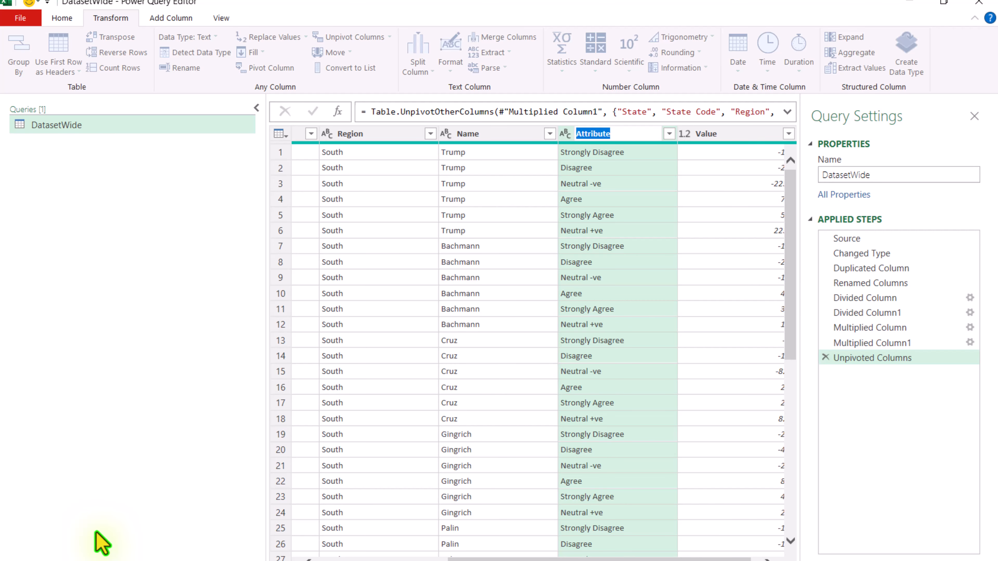
text(Options Name)
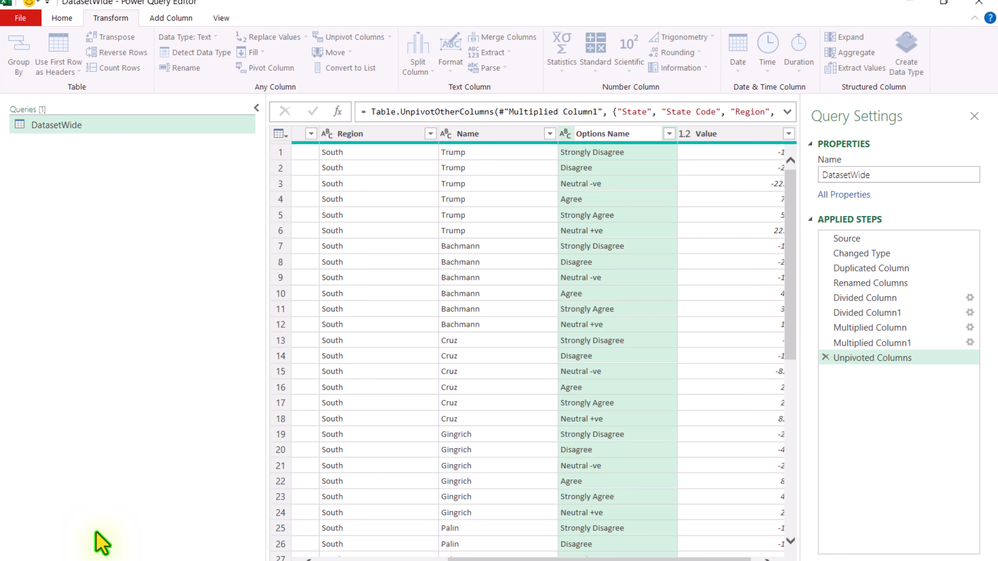
key(Return)
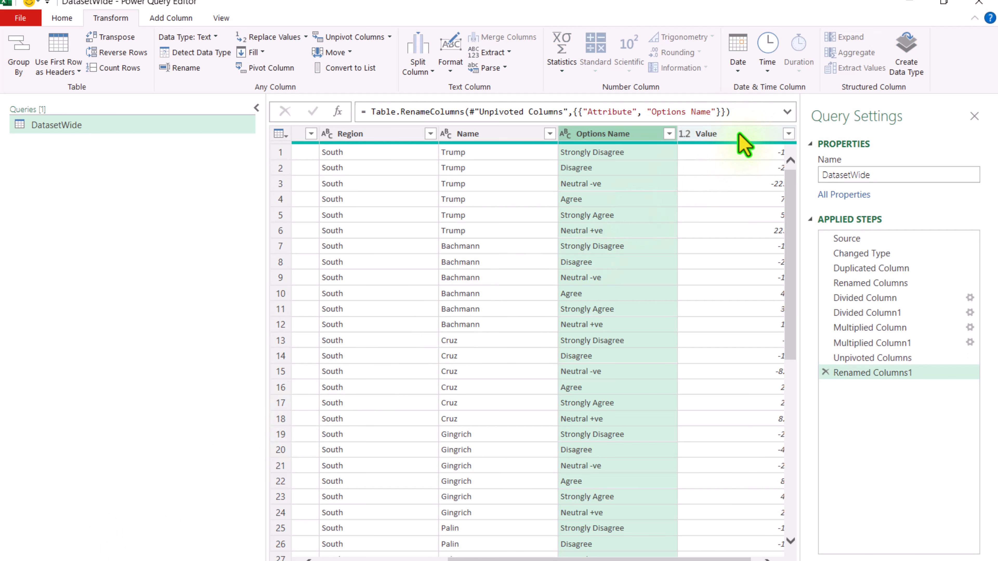
double_click(740, 134)
text(Total Count)
key(Return)
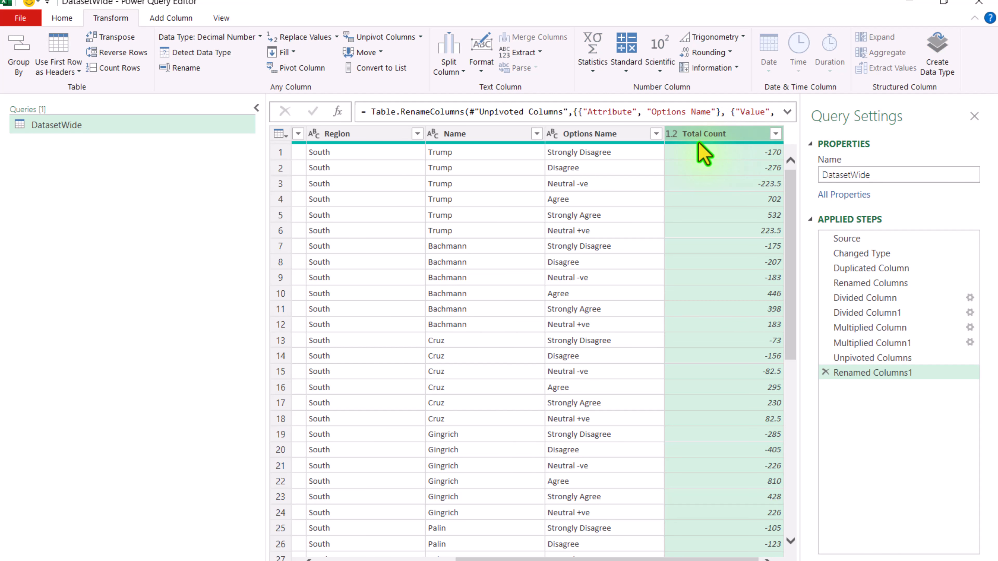
Step: Close the query editor and load the query as a PivotTable report on a new worksheet
click(21, 18)
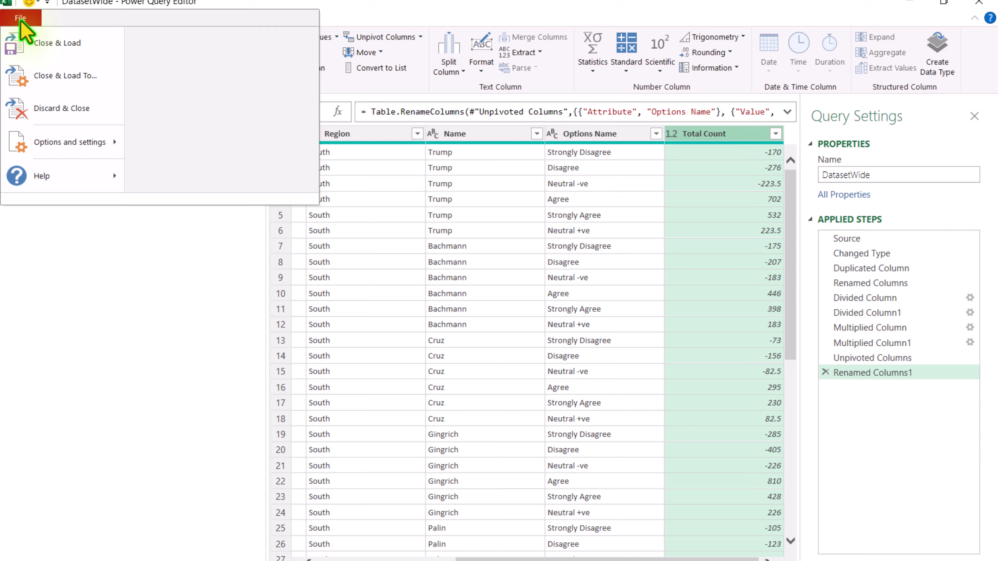
click(53, 81)
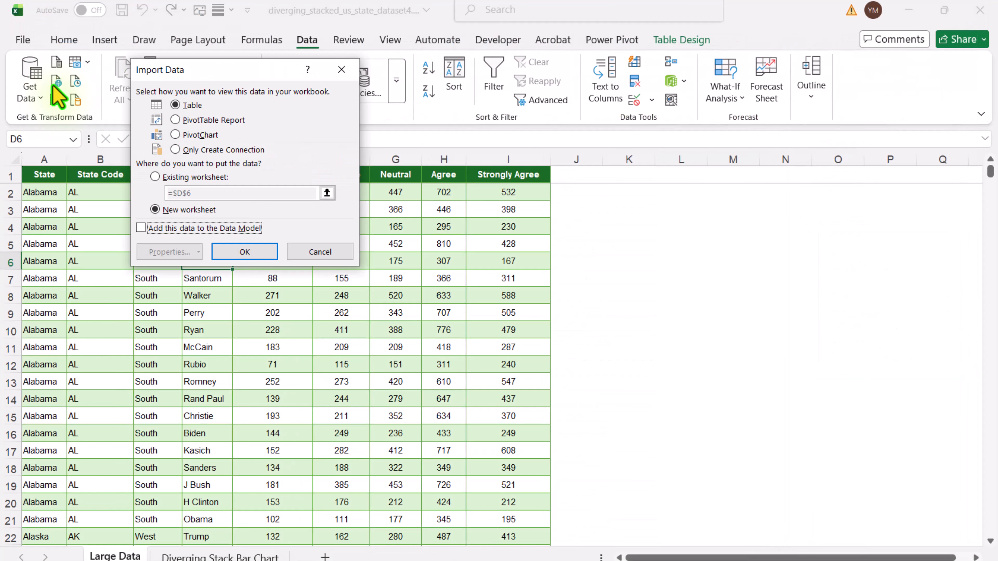
click(200, 120)
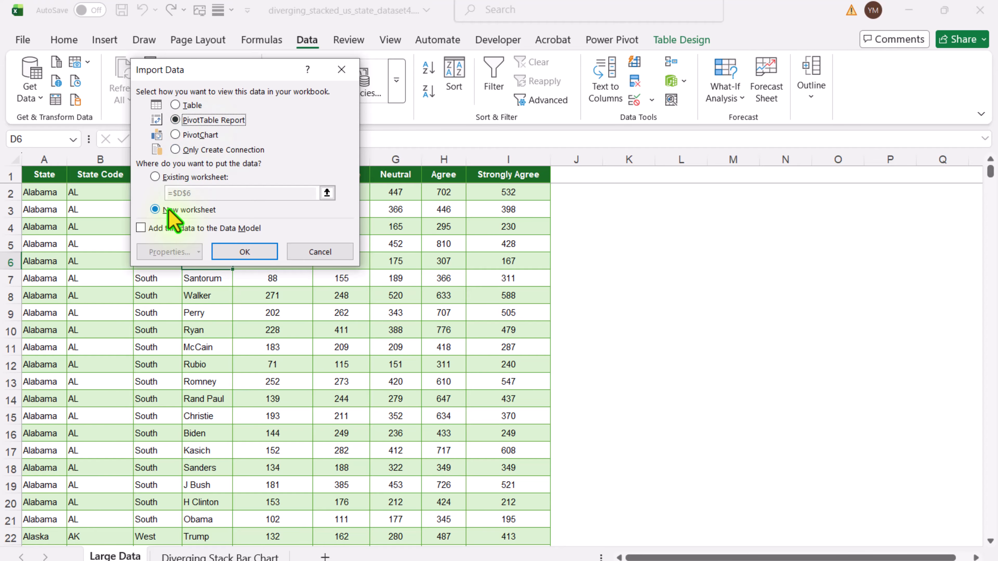
click(258, 256)
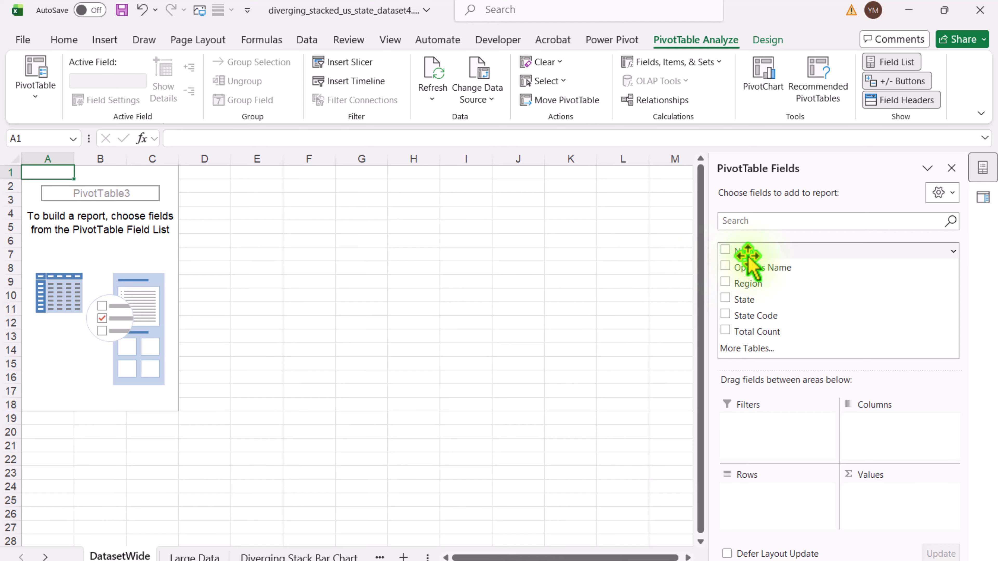
Step: Build the PivotTable with Name as rows, Options Name as columns and Total Count as summed values
drag(747, 256, 770, 500)
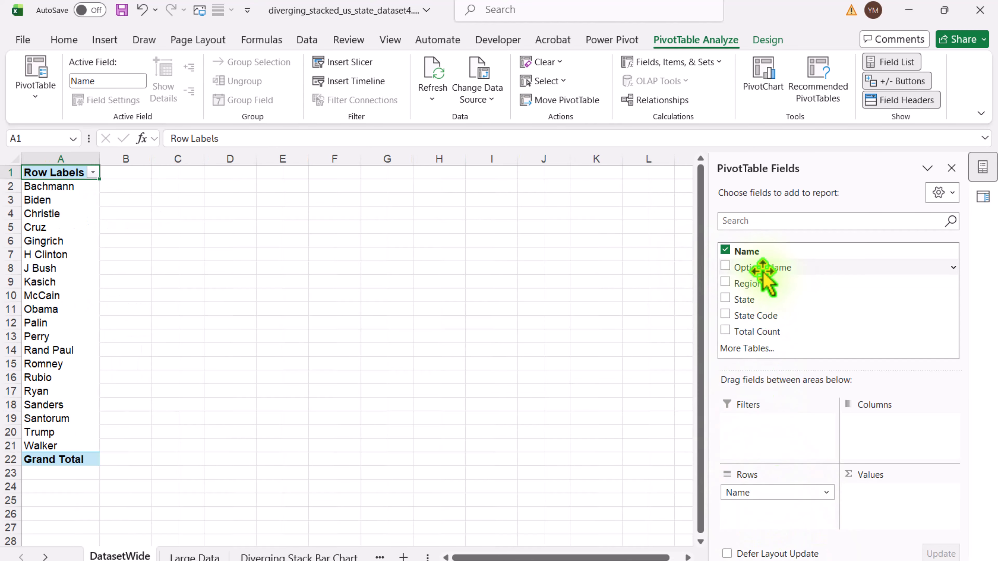
drag(763, 271, 890, 452)
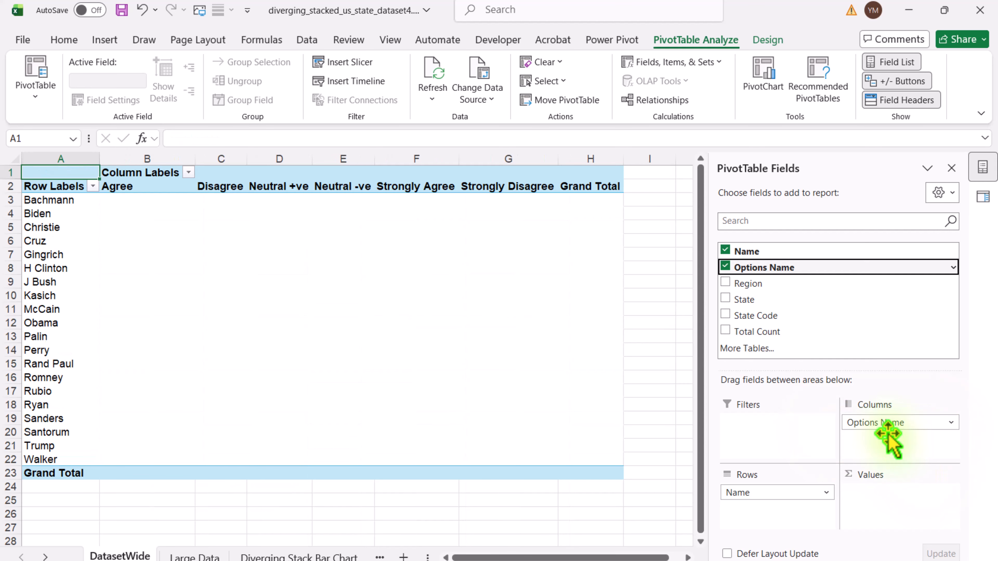
drag(741, 332, 873, 495)
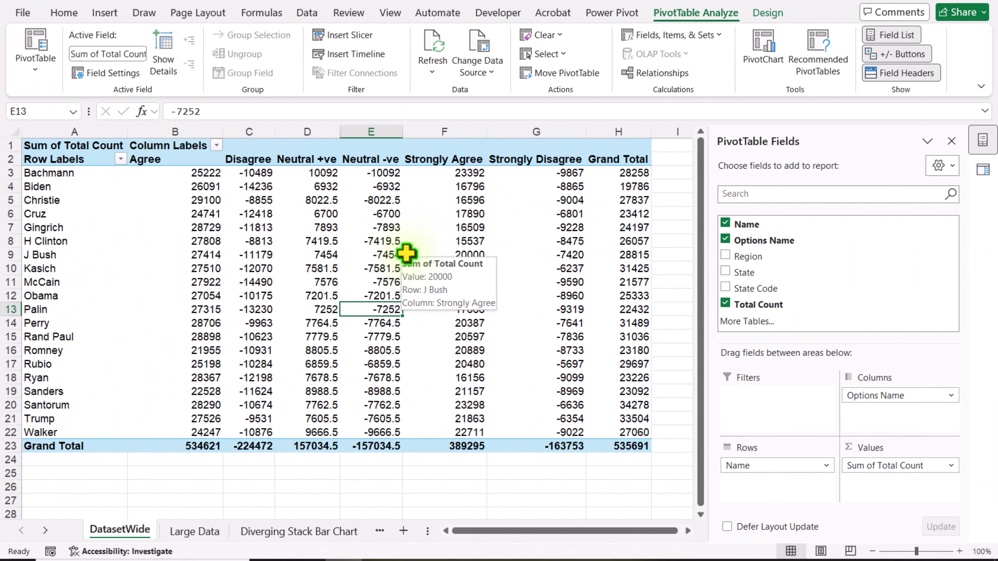
Step: Insert a Stacked Bar PivotChart based on the PivotTable
click(763, 49)
click(328, 184)
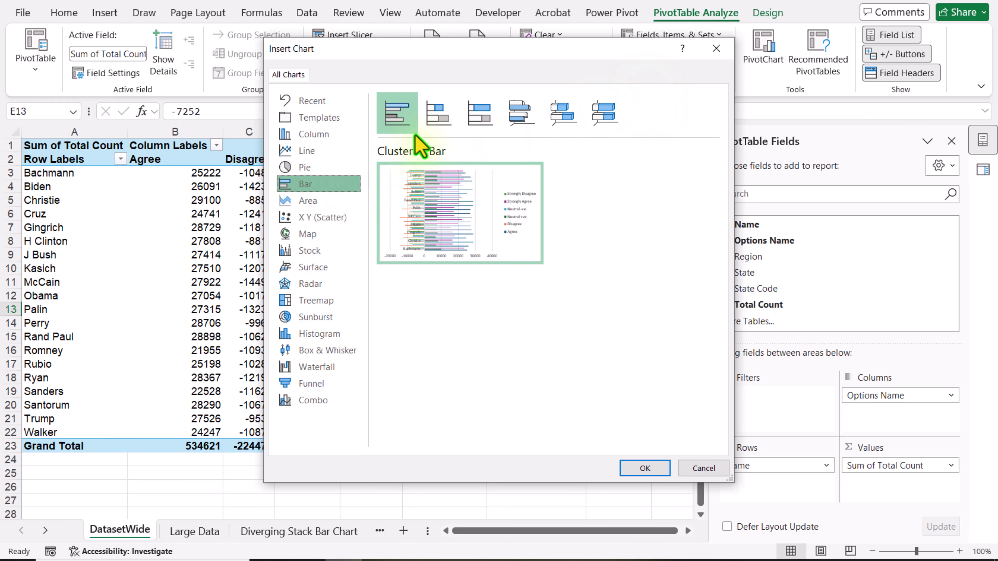
click(437, 126)
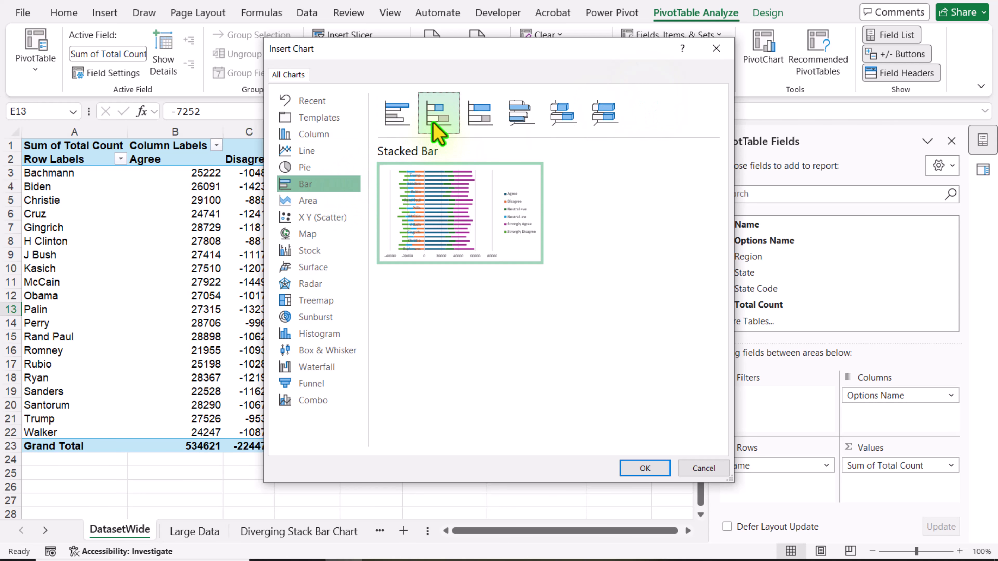
click(635, 474)
Step: Move the PivotChart below the PivotTable and enlarge it to span about rows 25 to 47 and columns B to G
scroll(413, 161, down, 2)
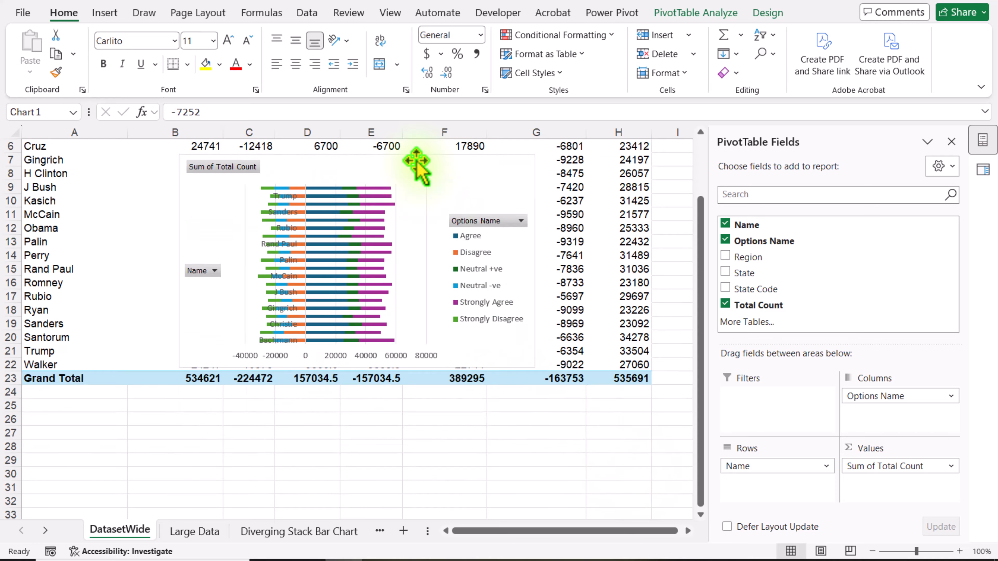
drag(413, 161, 393, 272)
scroll(393, 272, down, 2)
drag(306, 409, 307, 503)
drag(484, 349, 604, 350)
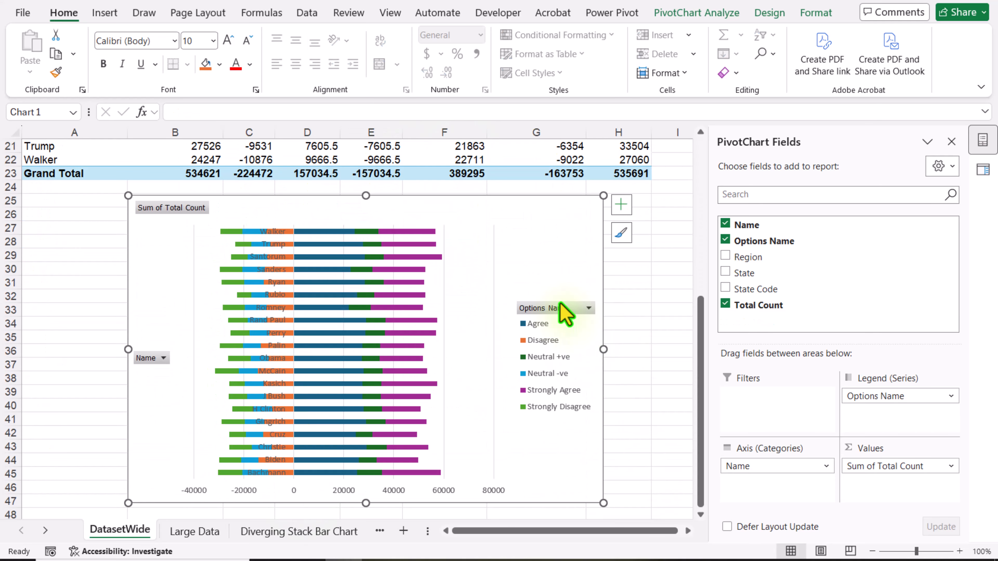
Step: Hide all field buttons on the PivotChart and place its legend at the bottom of the chart
right_click(547, 309)
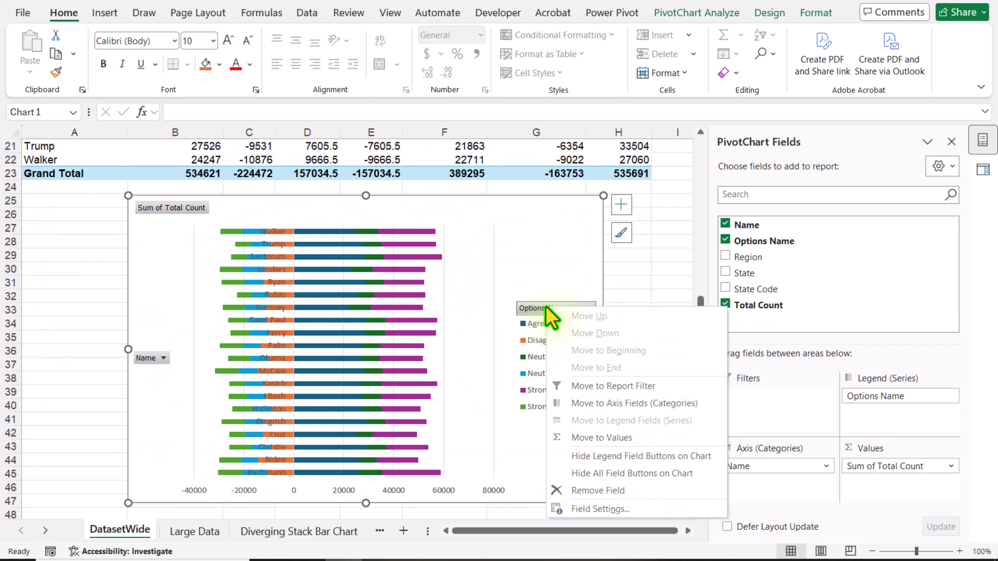
click(579, 474)
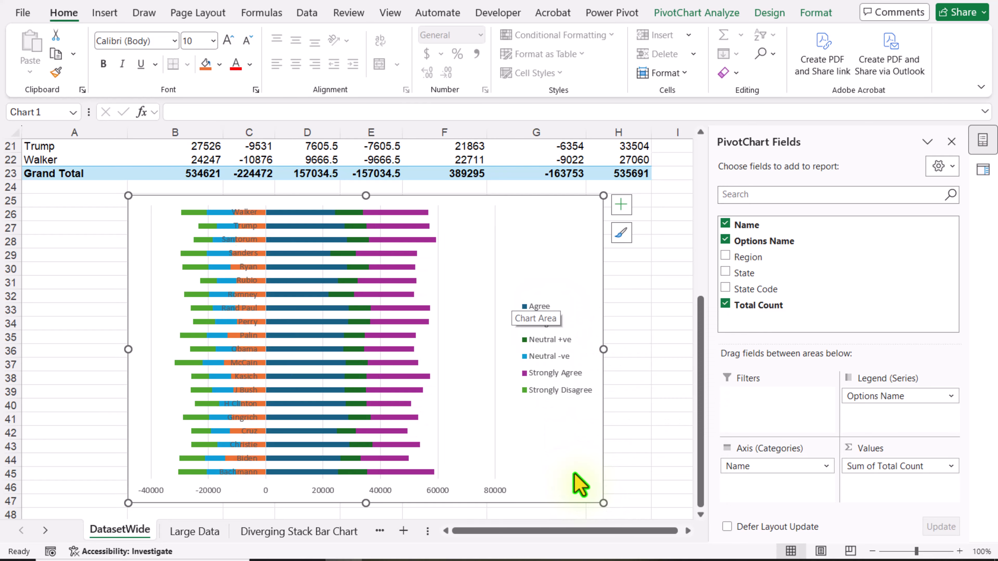
click(622, 206)
mouse_move(739, 327)
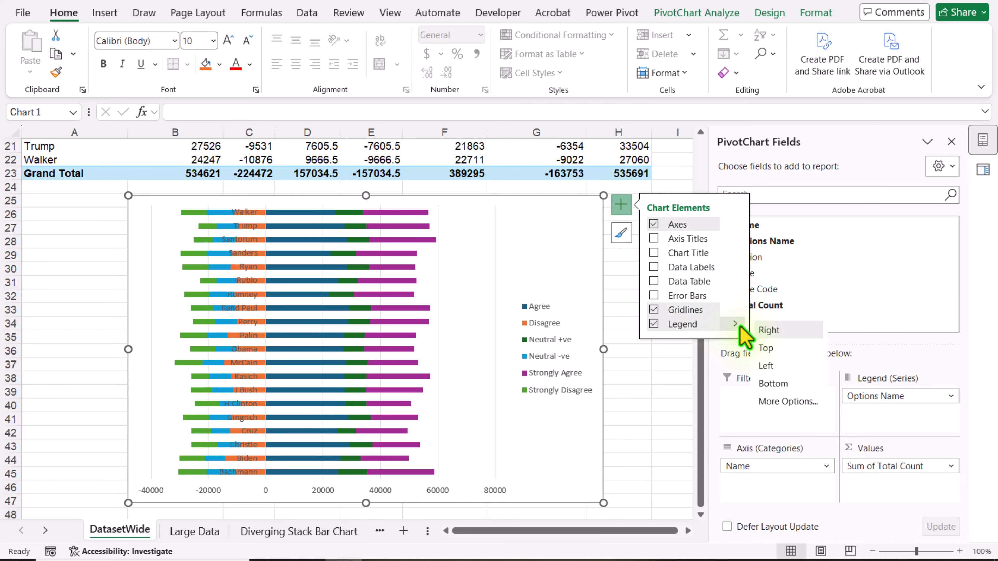
click(784, 387)
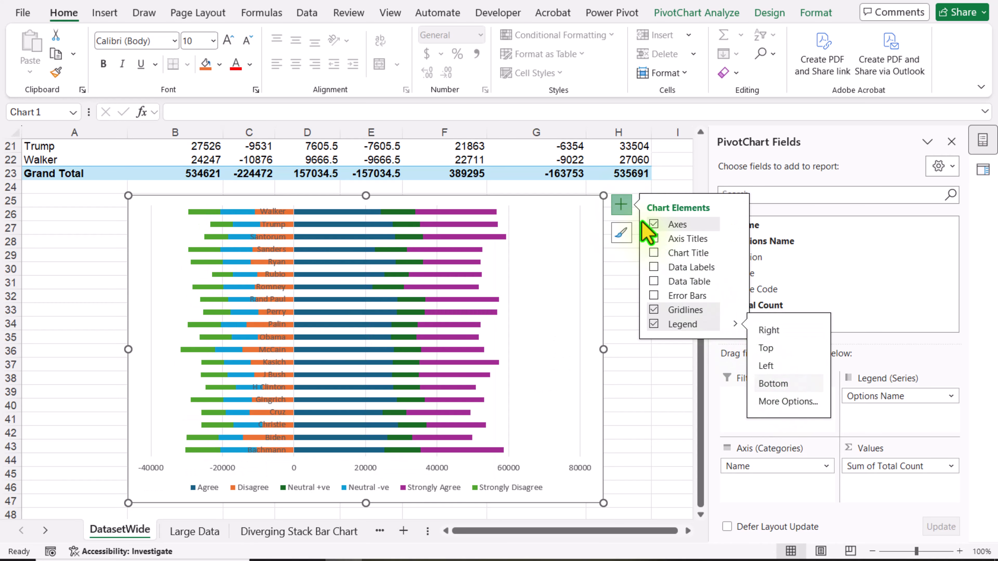
click(625, 208)
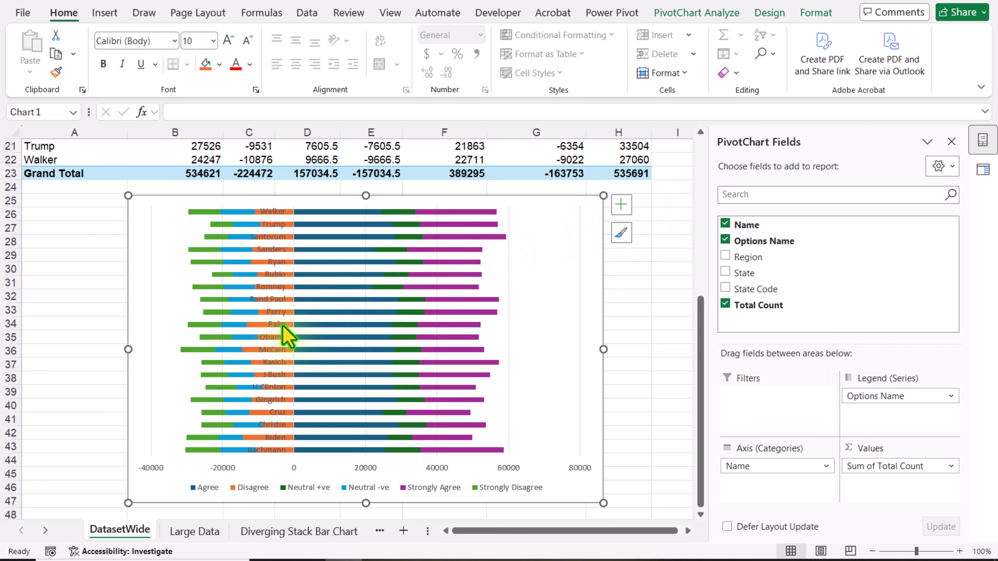
Step: Set the chart's vertical axis label position to Low and the data series gap width to 20%
click(284, 332)
right_click(285, 332)
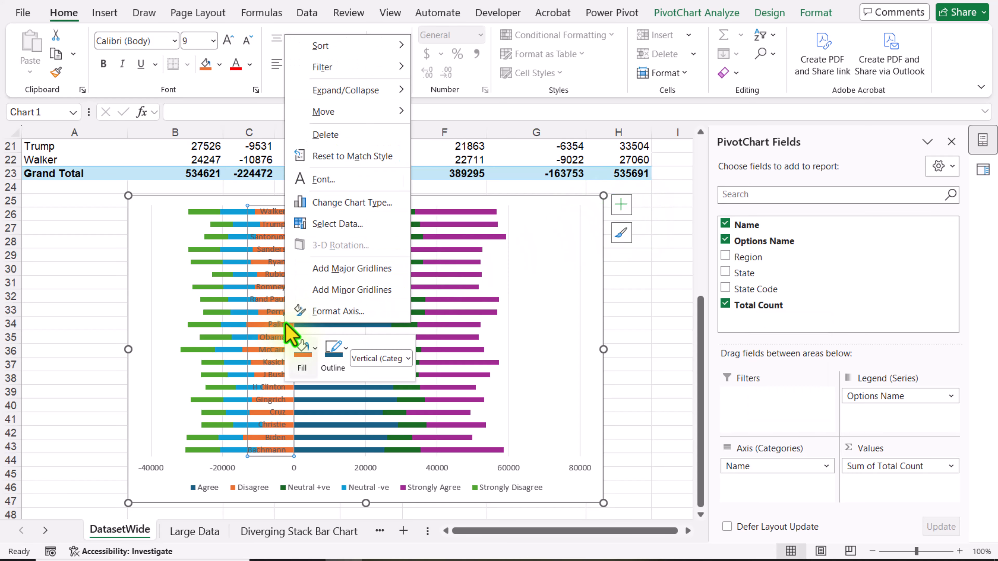
click(335, 311)
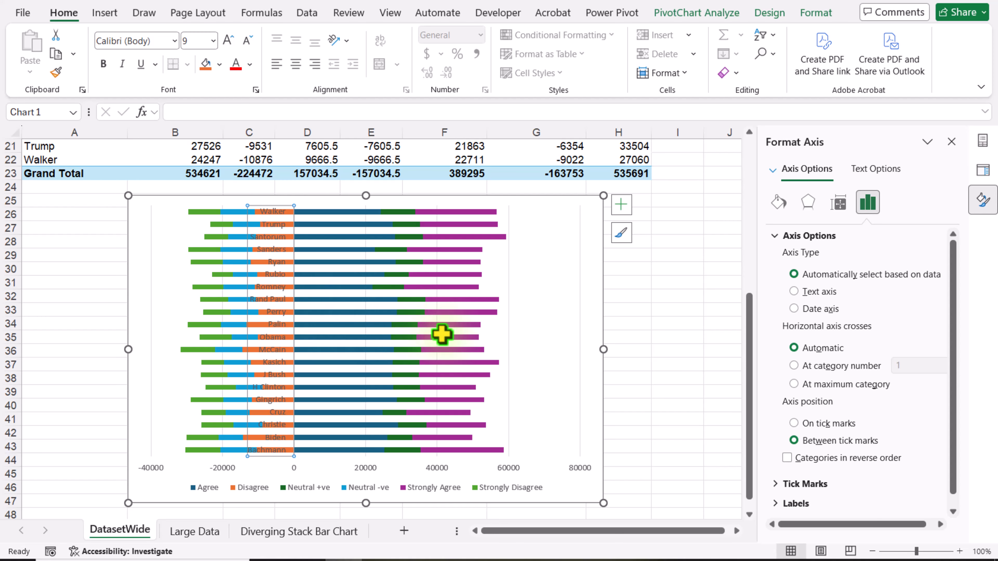
scroll(874, 446, down, 1)
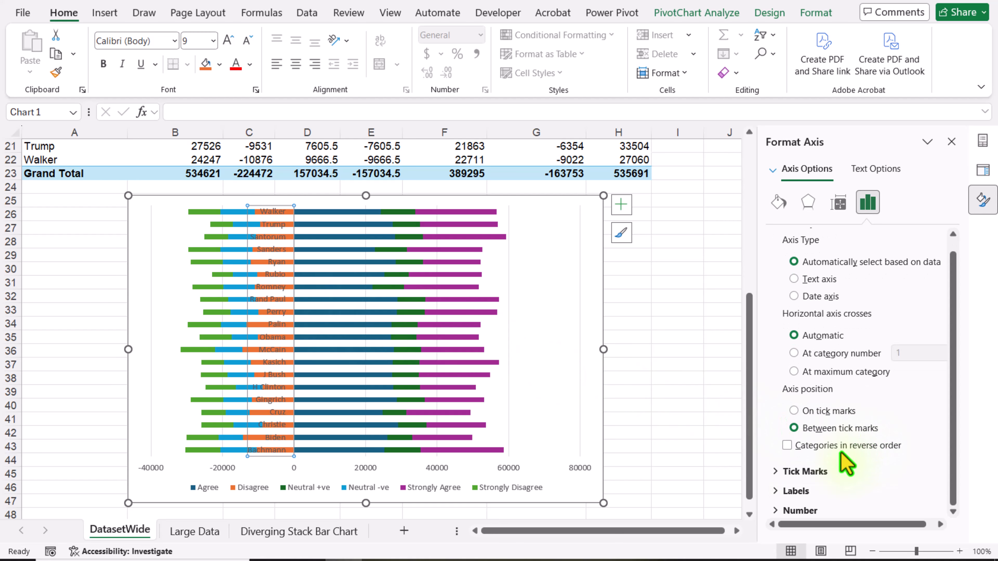
click(780, 492)
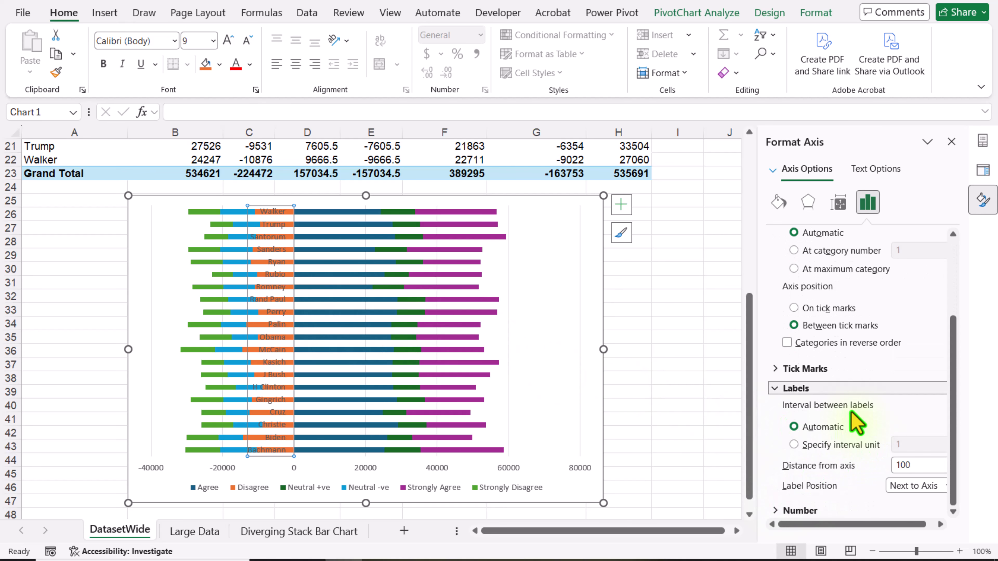
click(916, 486)
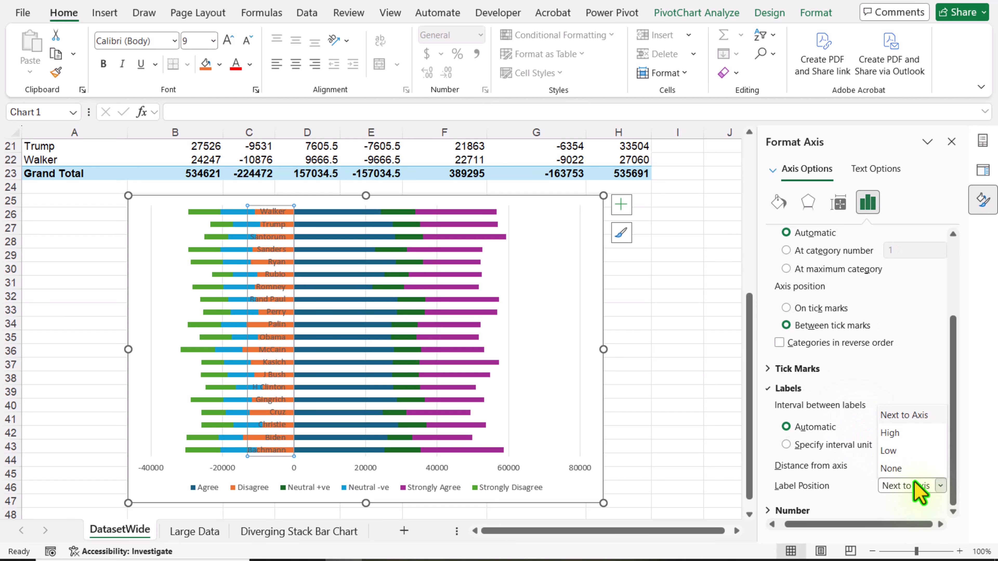
click(900, 451)
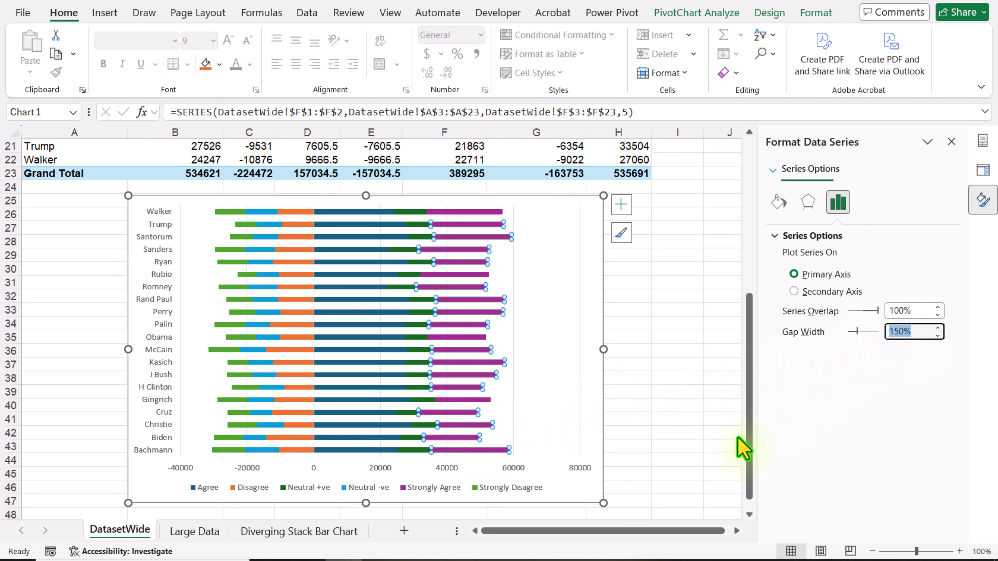
key(Return)
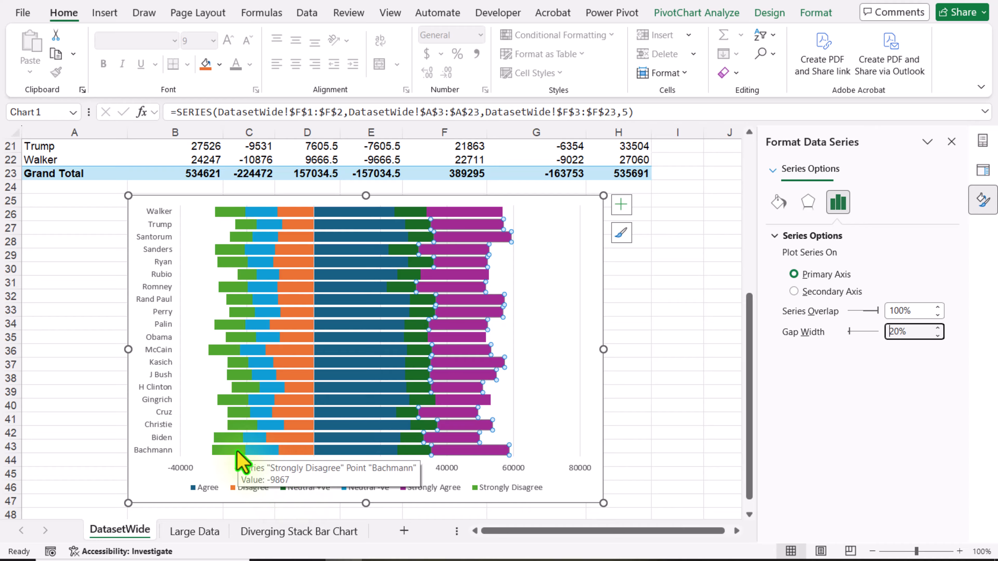
Step: Move the Neutral -ve column to the beginning of the PivotTable's option columns
scroll(240, 464, up, 7)
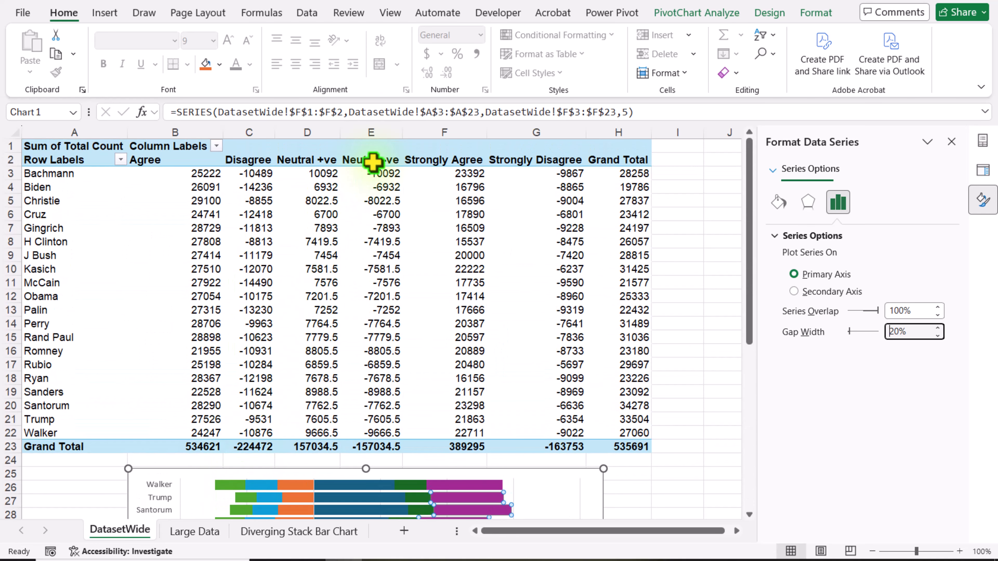
click(373, 161)
right_click(372, 161)
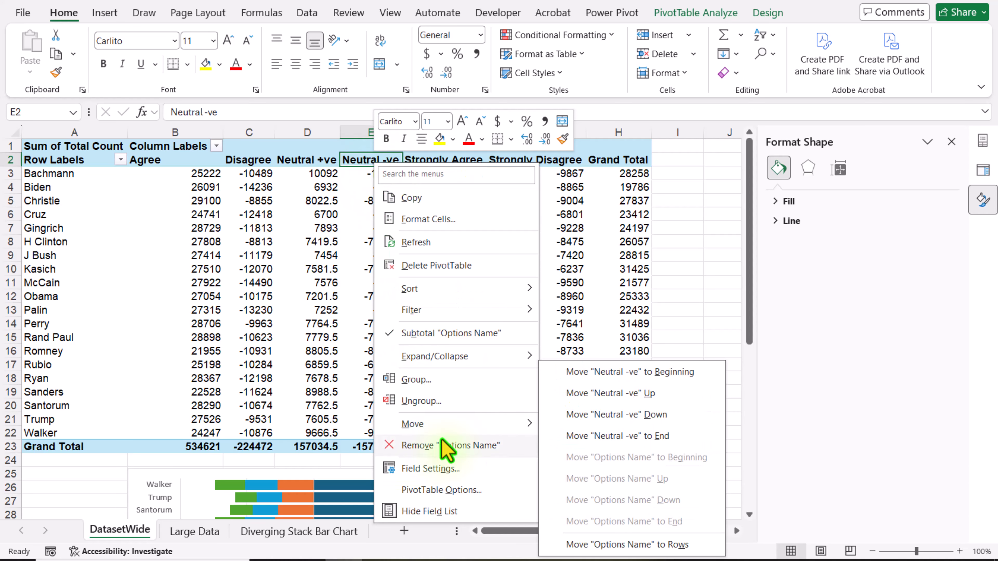
click(629, 372)
Step: Move the Disagree column one place earlier in the PivotTable, ahead of Agree
right_click(299, 160)
click(289, 161)
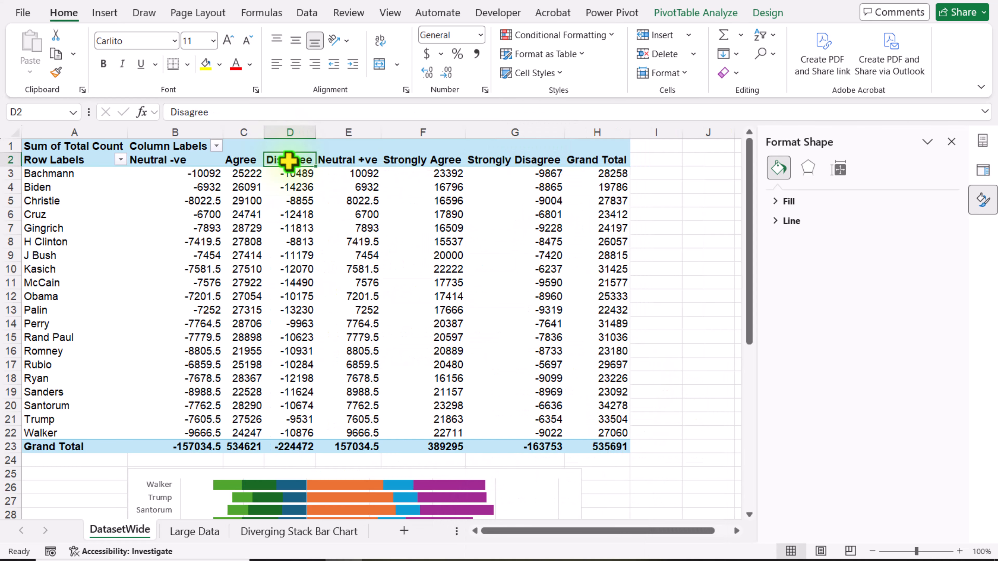
right_click(289, 161)
mouse_move(354, 423)
click(540, 394)
Step: Move the Strongly Disagree column earlier in the PivotTable until it directly follows Disagree
right_click(534, 160)
mouse_move(605, 423)
click(748, 397)
right_click(465, 160)
mouse_move(539, 422)
click(679, 392)
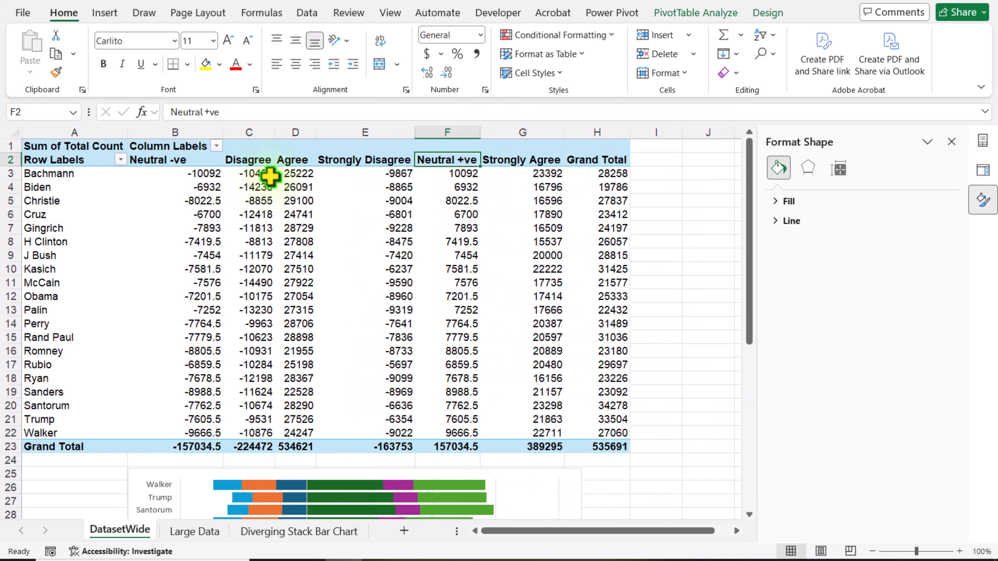
right_click(384, 160)
click(598, 395)
Step: Move the Neutral +ve column one place earlier, between Strongly Disagree and Agree
scroll(597, 396, down, 7)
scroll(299, 445, up, 7)
right_click(450, 160)
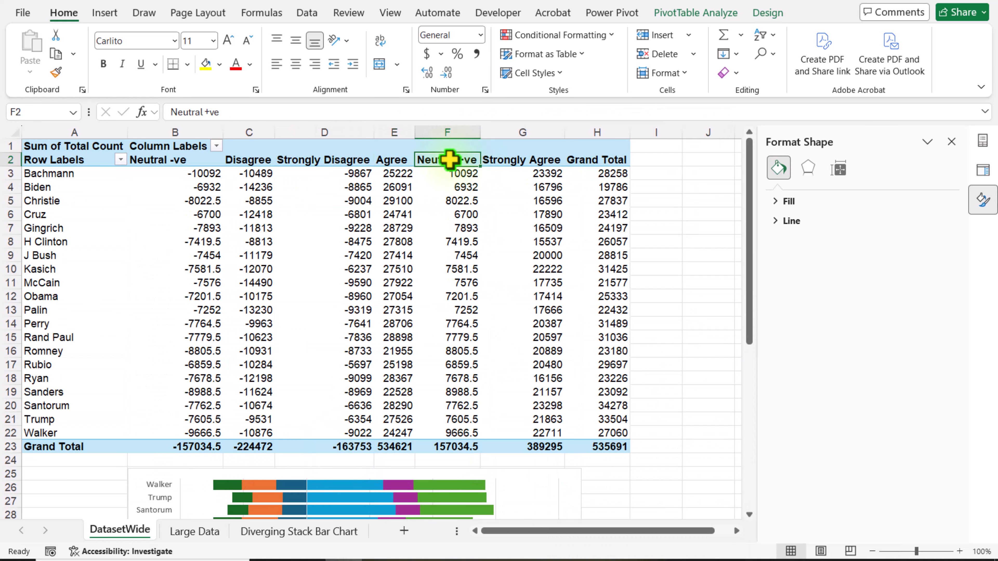
click(663, 394)
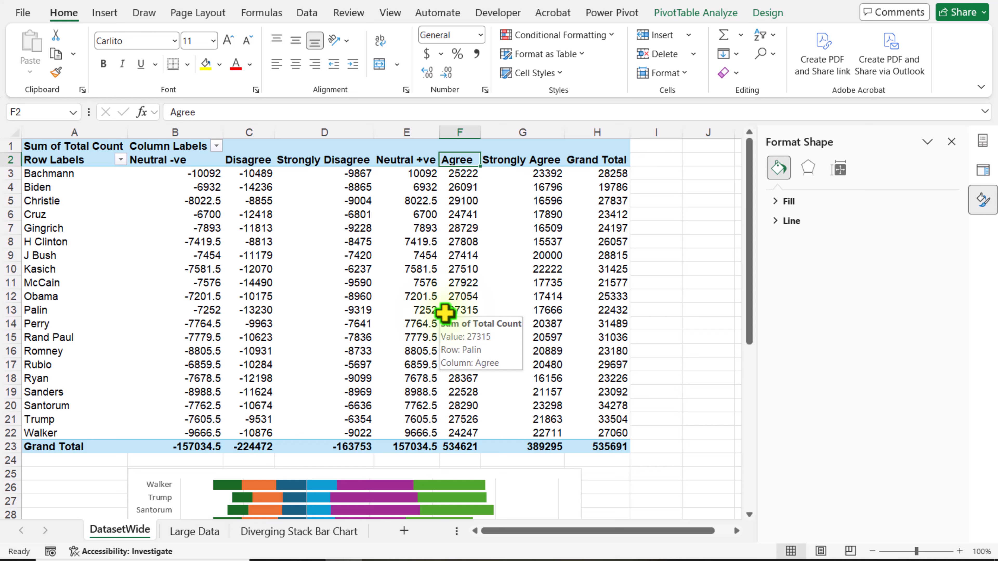
Step: Fill both the Neutral -ve and Neutral +ve series of the PivotChart with standard gold
scroll(445, 313, down, 7)
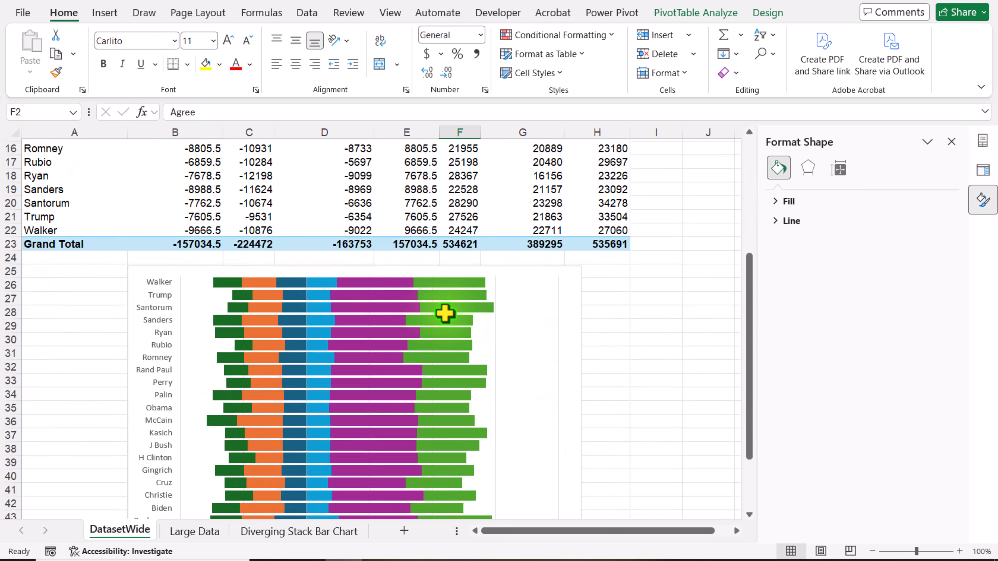
scroll(448, 324, down, 2)
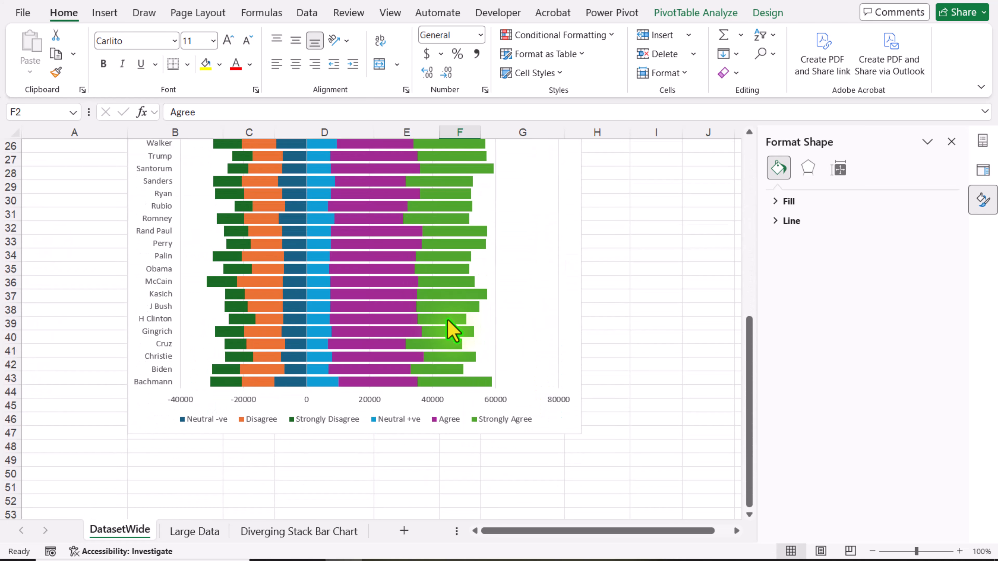
scroll(468, 362, up, 2)
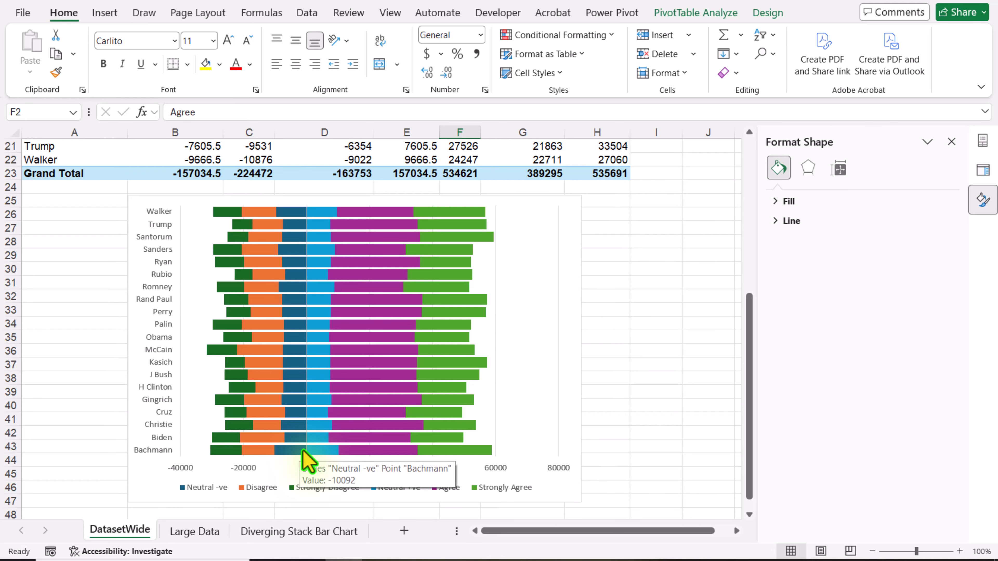
click(306, 458)
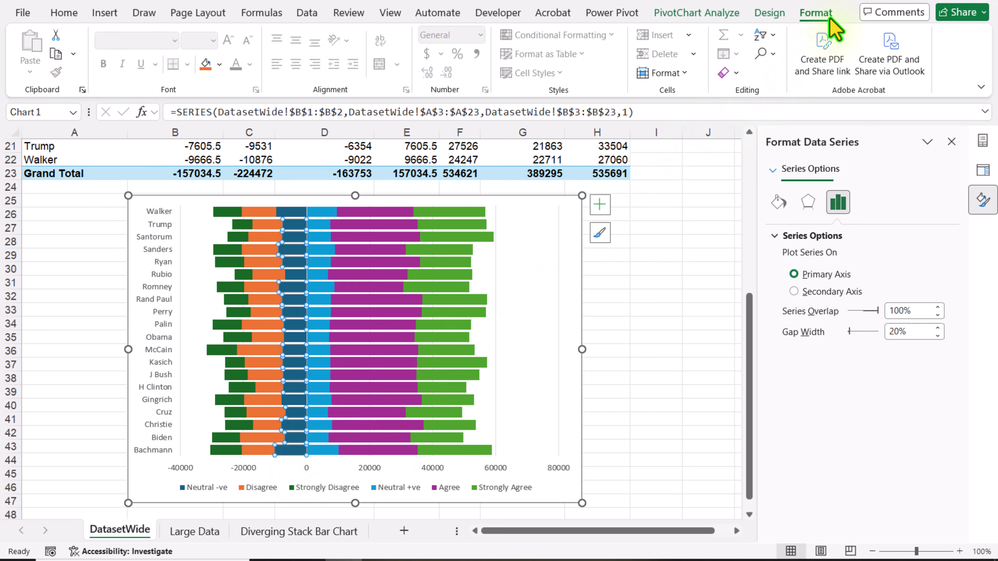
click(829, 18)
click(467, 36)
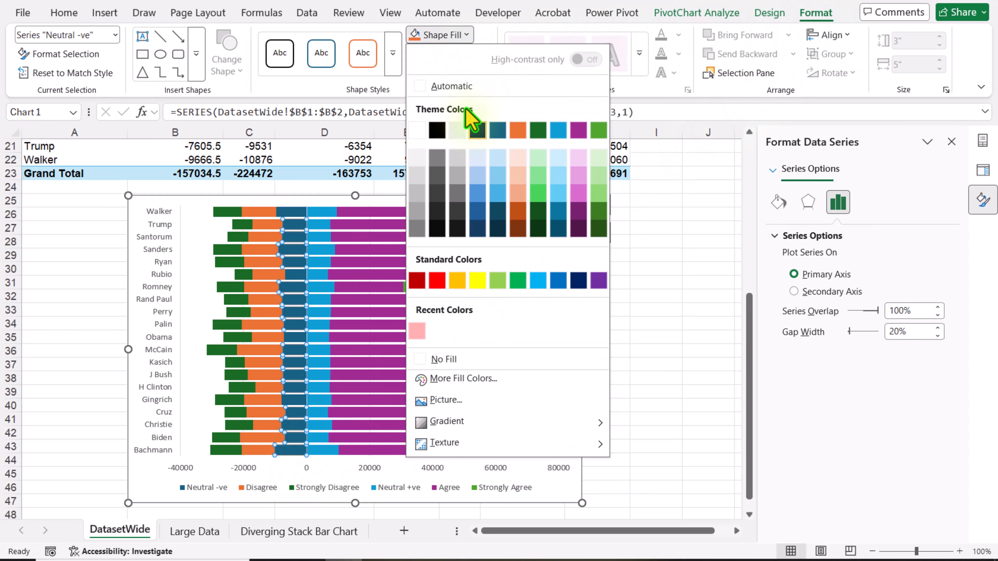
click(457, 281)
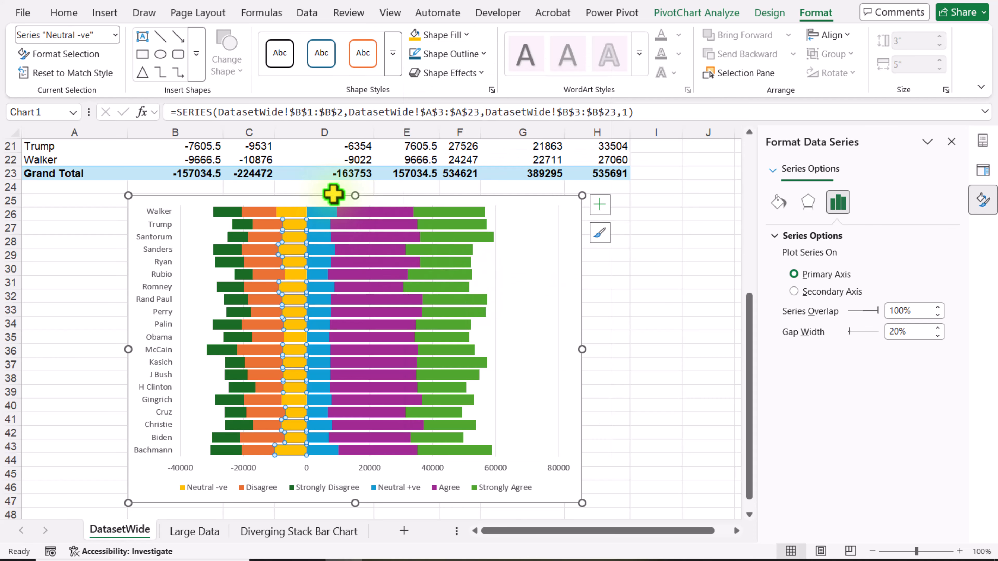
click(324, 254)
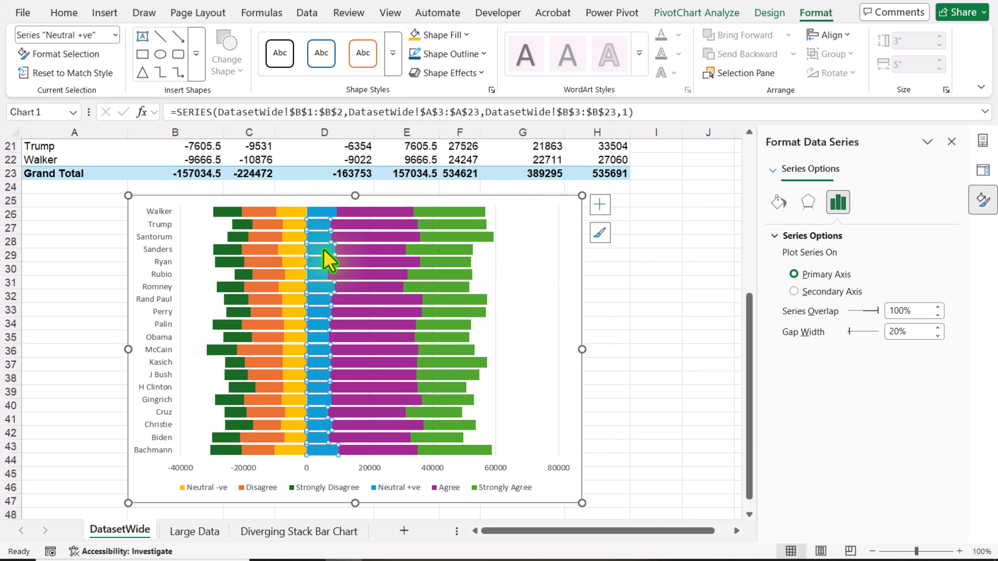
click(416, 40)
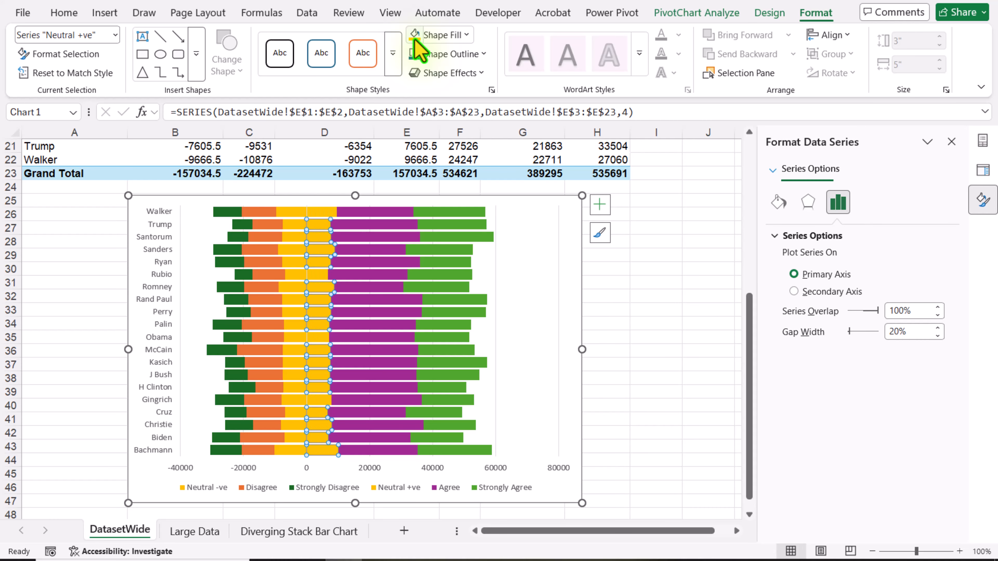
Step: Fill the chart's Strongly Disagree series with standard dark red
click(244, 225)
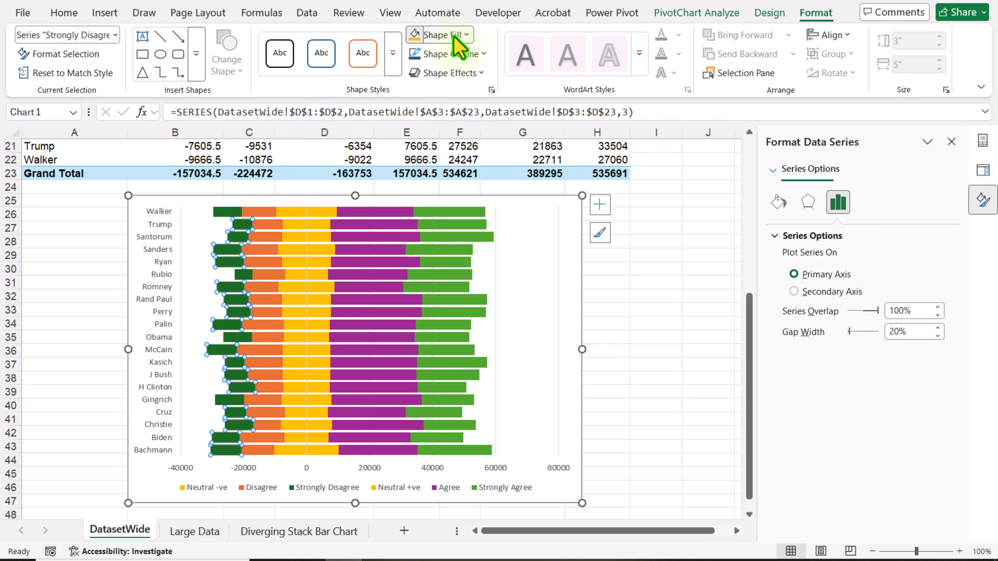
click(455, 36)
click(416, 281)
Step: Fill the Agree series with standard green and the Strongly Agree series with standard light blue
click(360, 325)
click(454, 36)
click(517, 282)
click(448, 250)
click(452, 39)
click(538, 282)
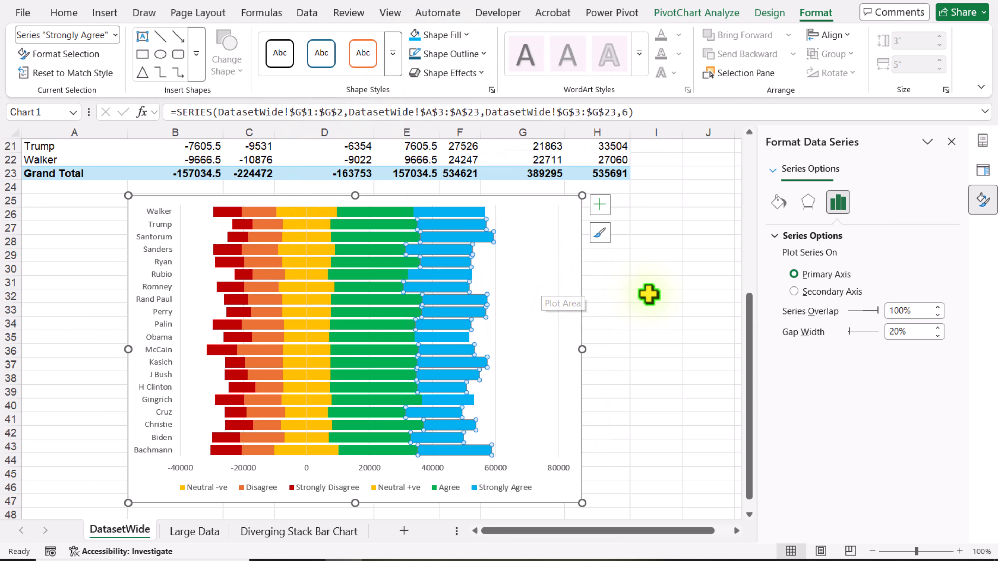
click(658, 296)
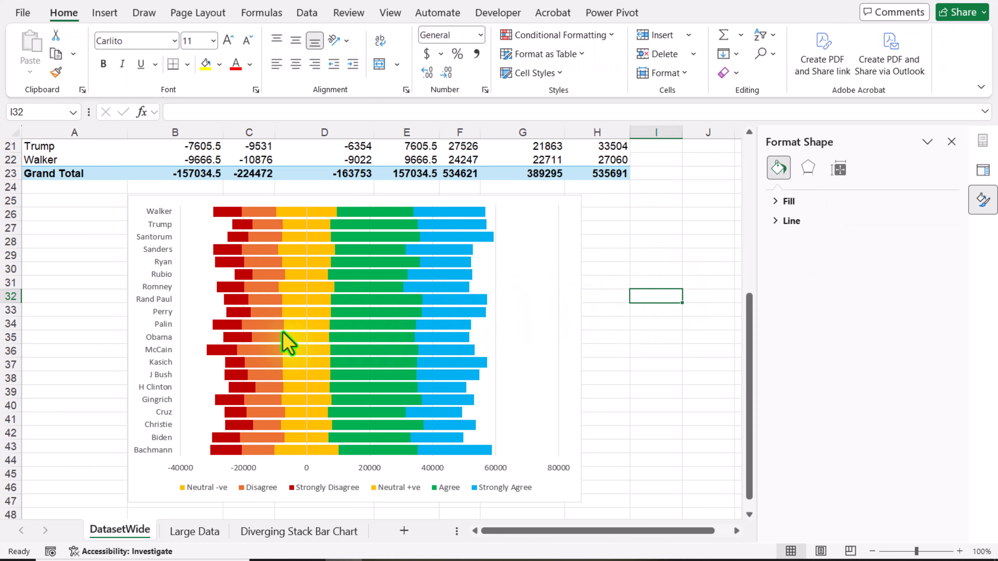
Step: Insert slicers for Region, State and State Code on the PivotTable
scroll(283, 333, up, 3)
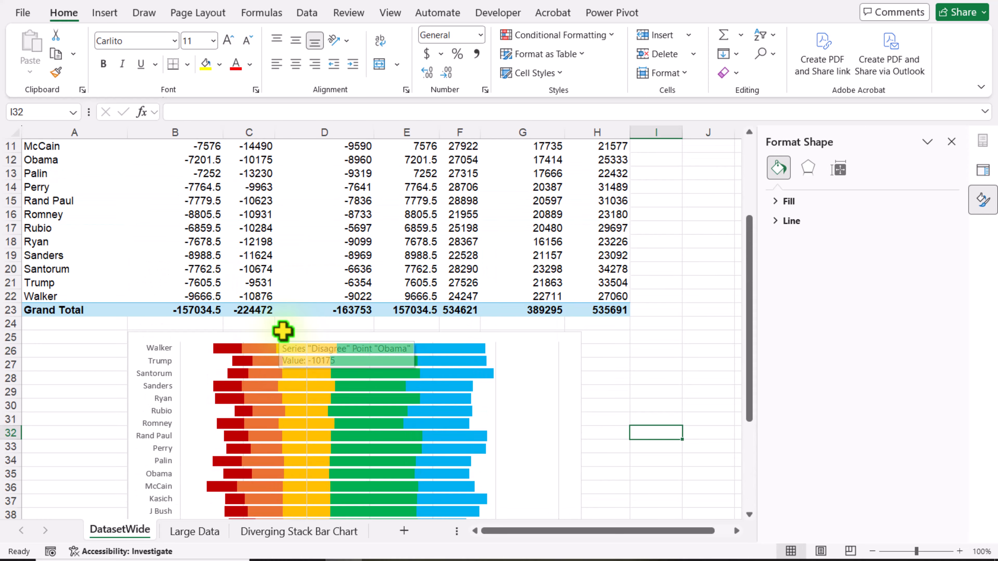
click(258, 187)
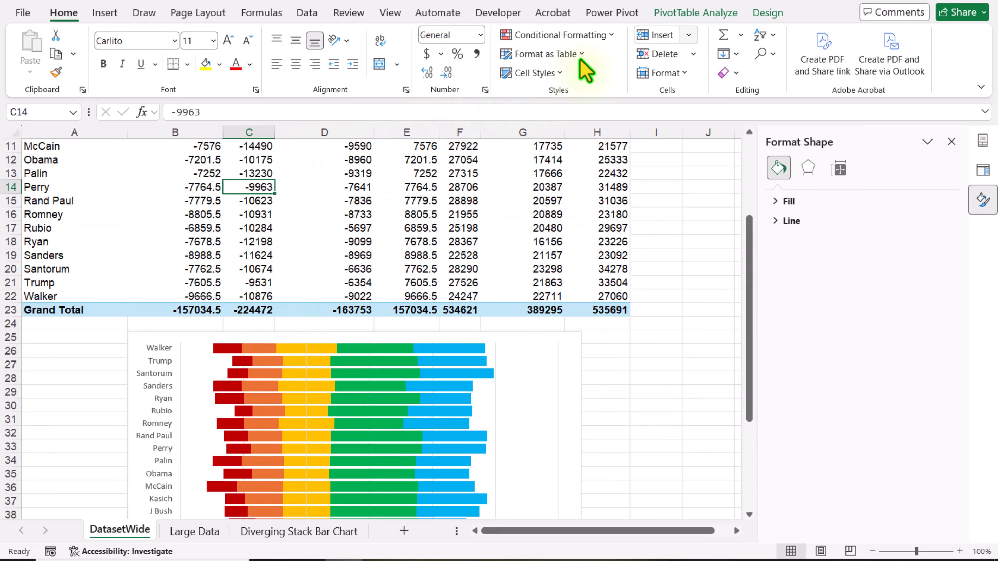
click(690, 18)
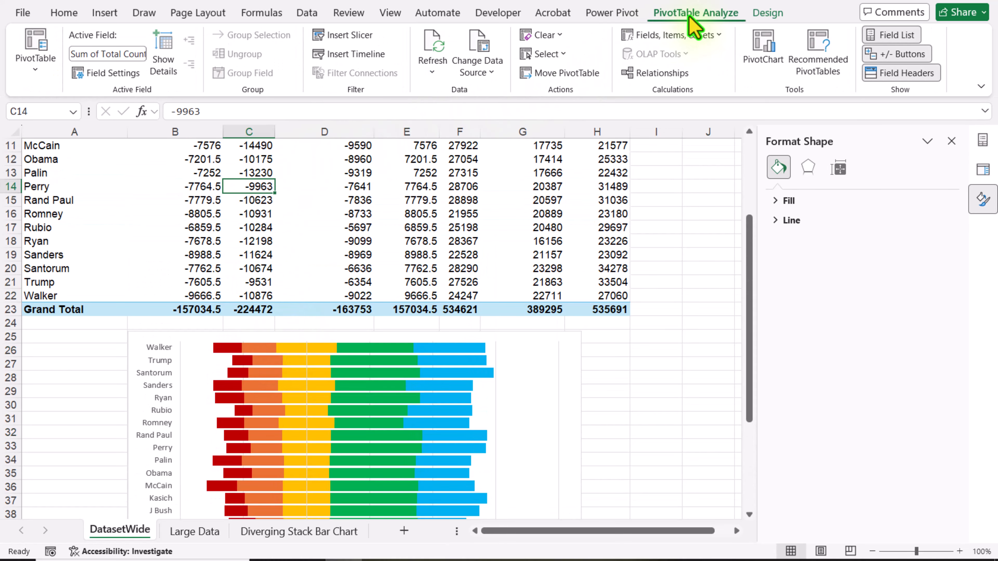
click(366, 41)
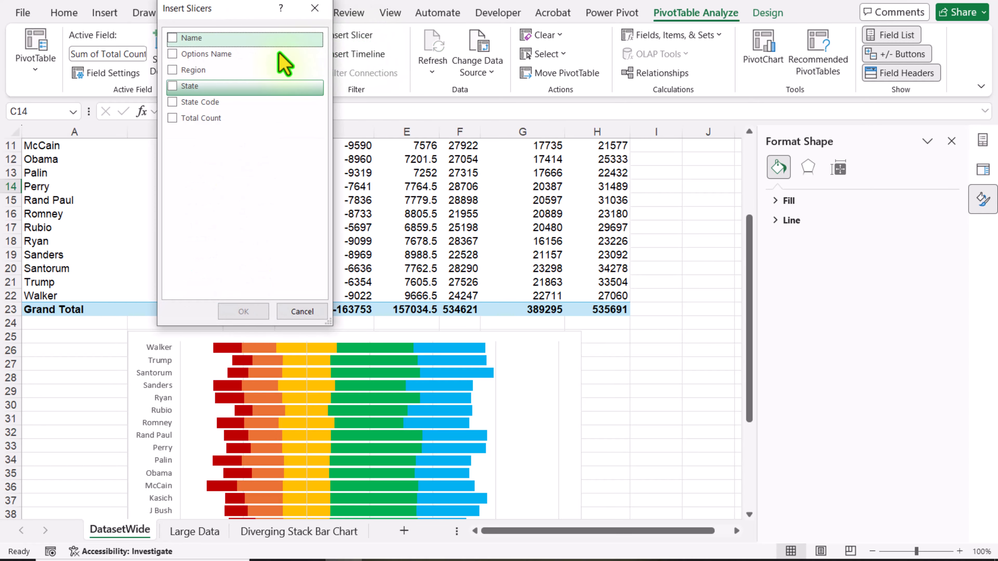
click(173, 71)
click(173, 86)
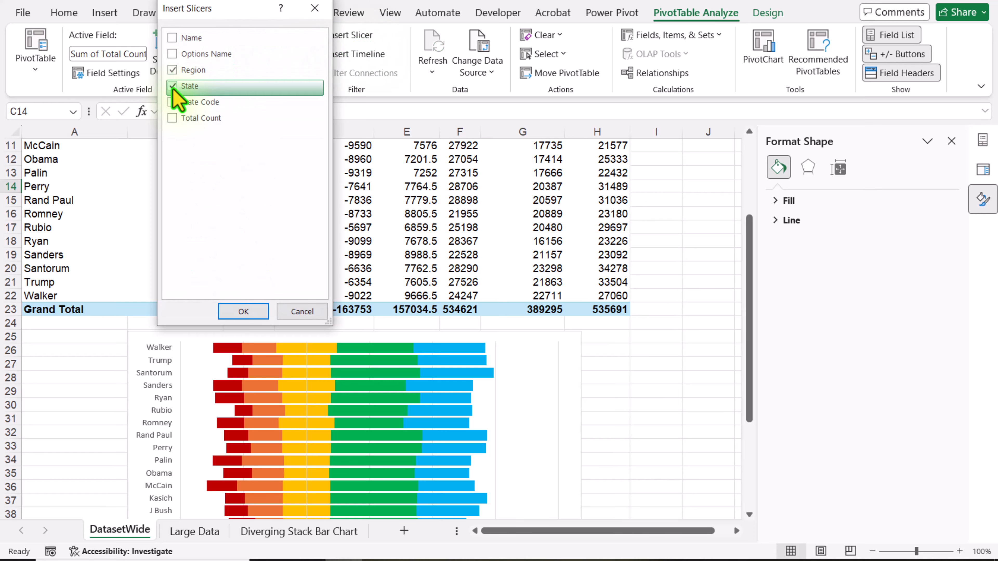
click(174, 102)
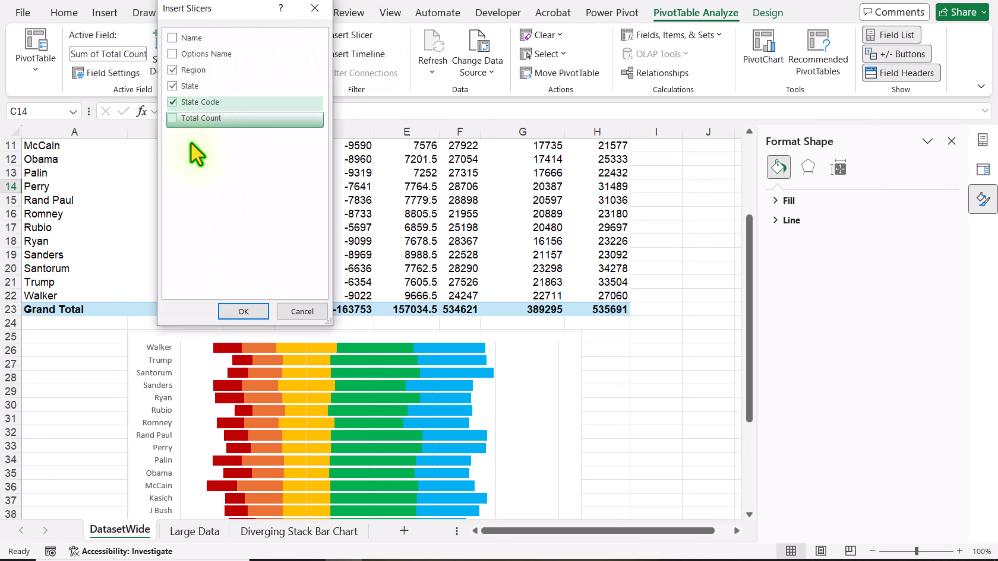
click(260, 312)
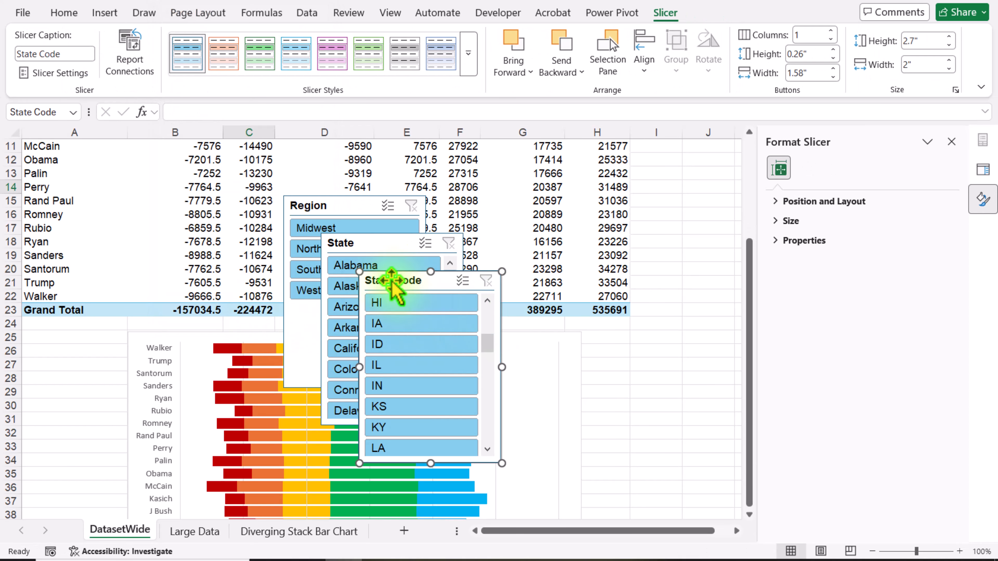
Step: Place the State Code slicer beside the chart's right edge and the Region slicer beside its left edge, shrinking Region to fit column A
drag(391, 280, 625, 340)
drag(319, 199, 59, 328)
drag(167, 421, 121, 421)
drag(73, 517, 77, 423)
Step: Place the State slicer directly below the Region slicer and narrow it to fit beside the chart
drag(403, 216, 110, 441)
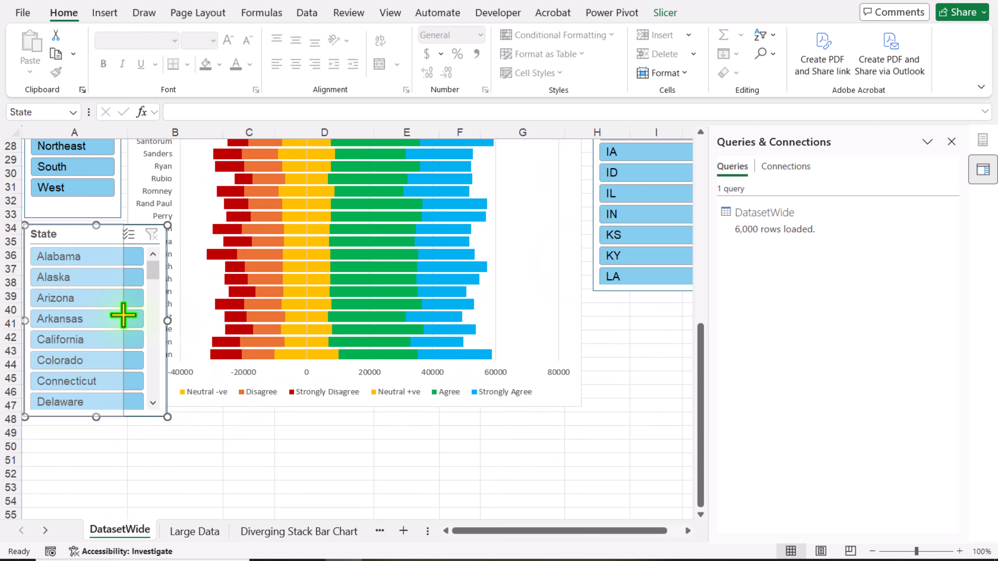
drag(122, 312, 118, 314)
click(200, 452)
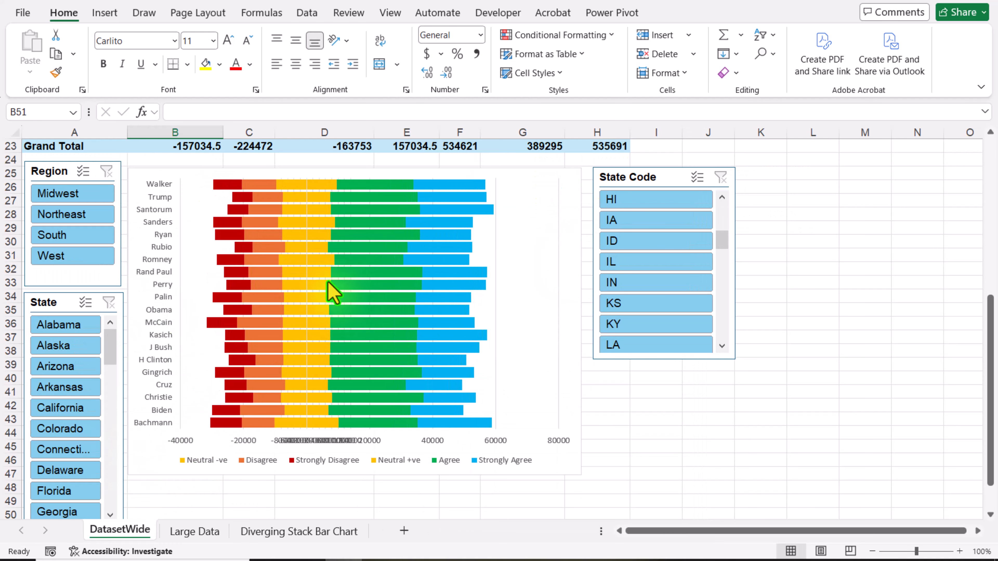
Step: Filter the chart by region with the Region slicer, choosing Midwest, Northeast and South in turn
drag(103, 193, 106, 217)
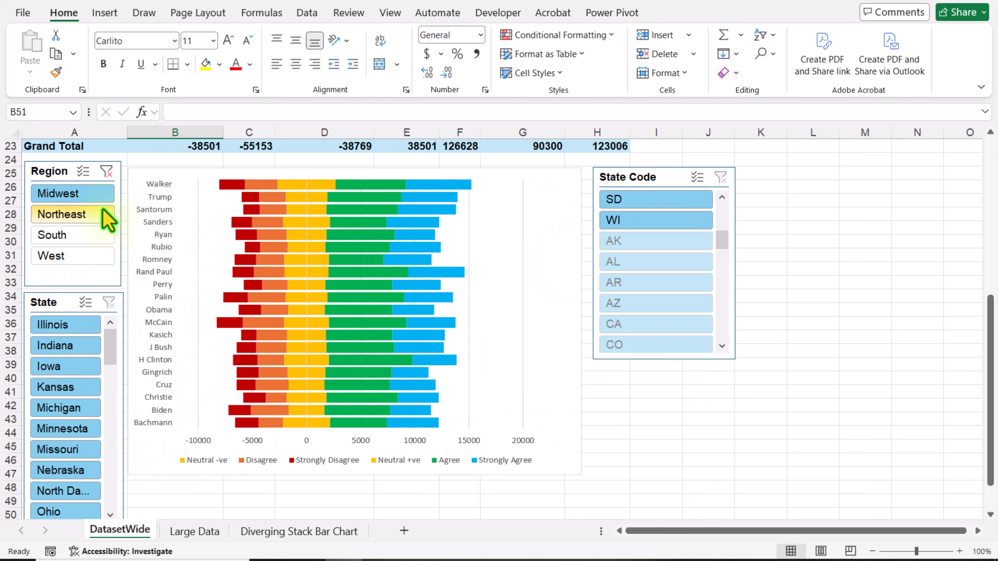
click(106, 216)
ctrl+click(100, 236)
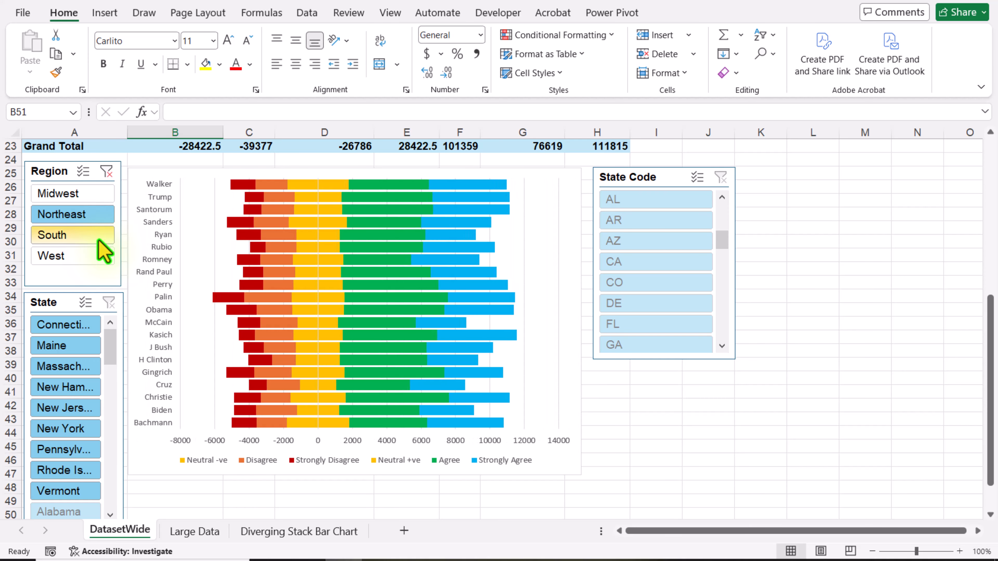
Step: Filter the chart to the South region and by state within it, choosing Alabama, Arkansas, Florida and Georgia in turn
click(99, 240)
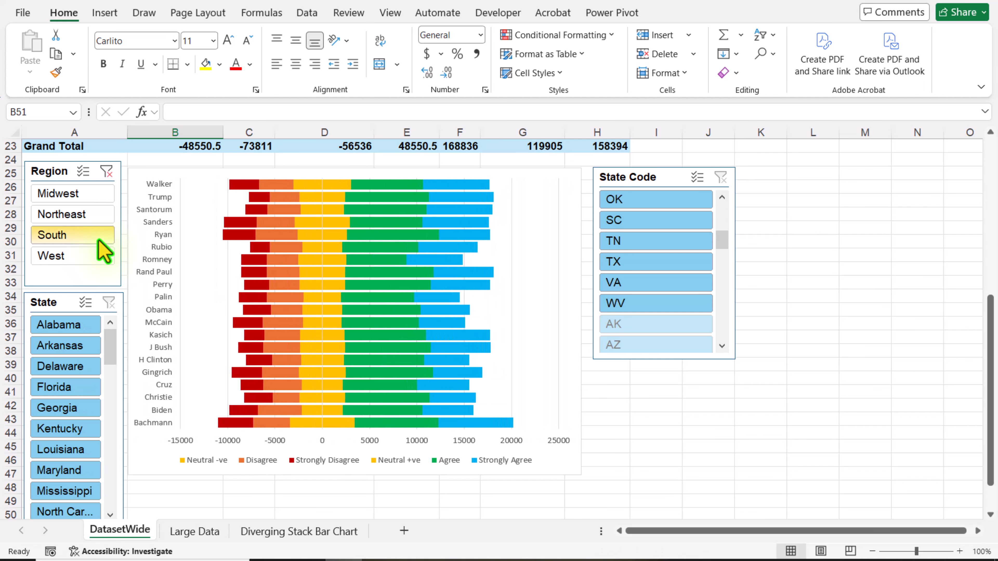
click(71, 325)
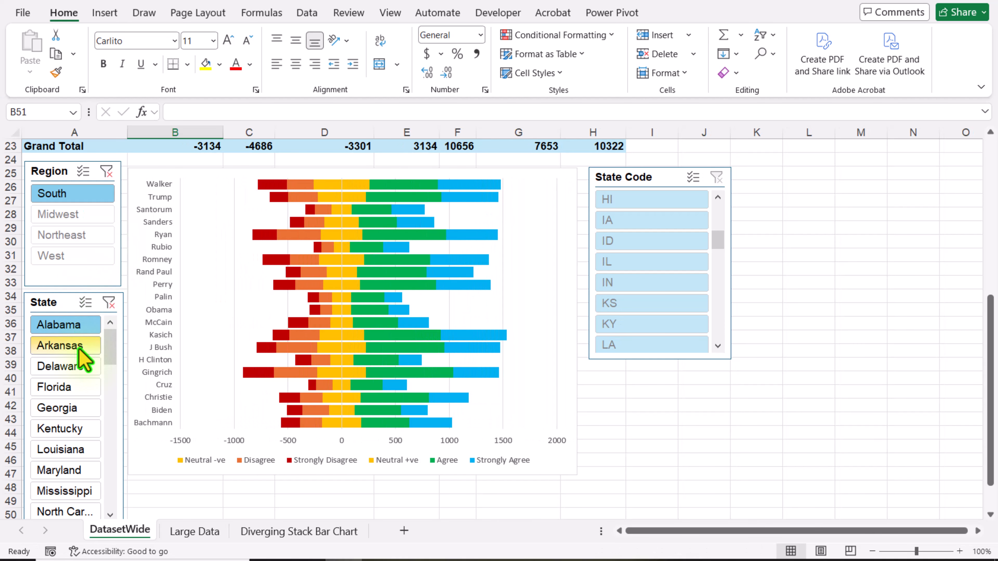
click(77, 345)
click(83, 390)
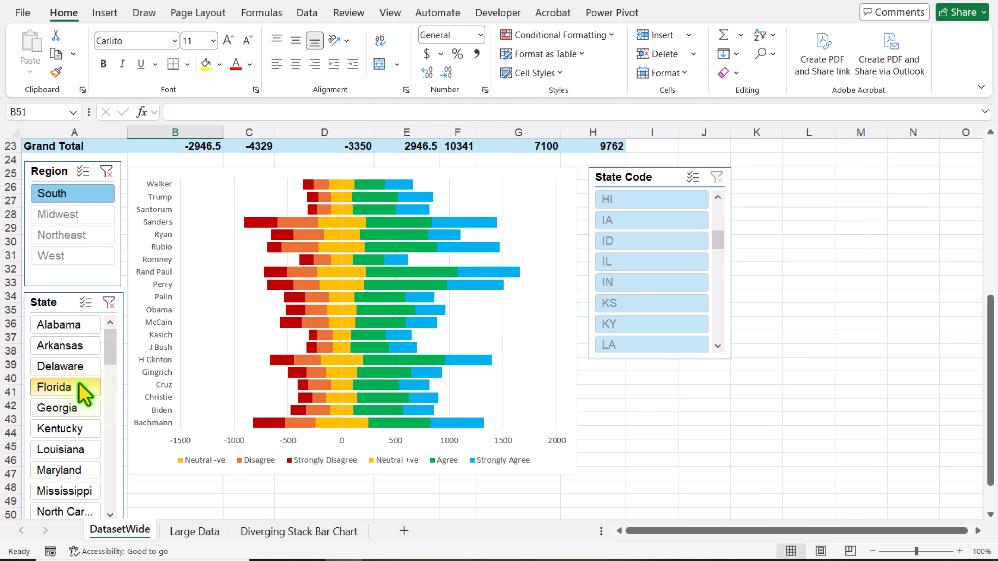
click(70, 408)
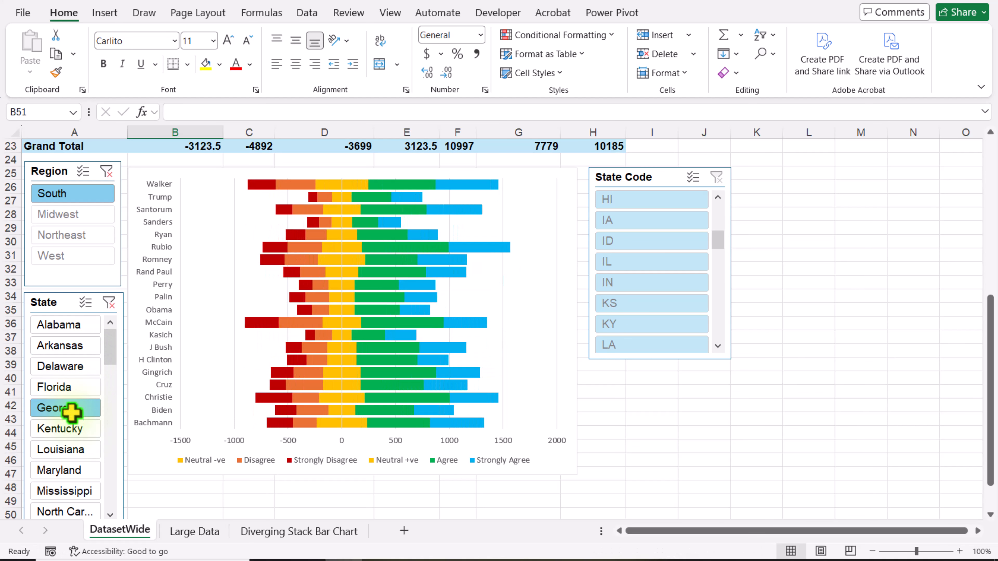
Step: Clear the Region and State slicer filters and filter the chart by State Code, choosing HI, IA and ID in turn
click(106, 171)
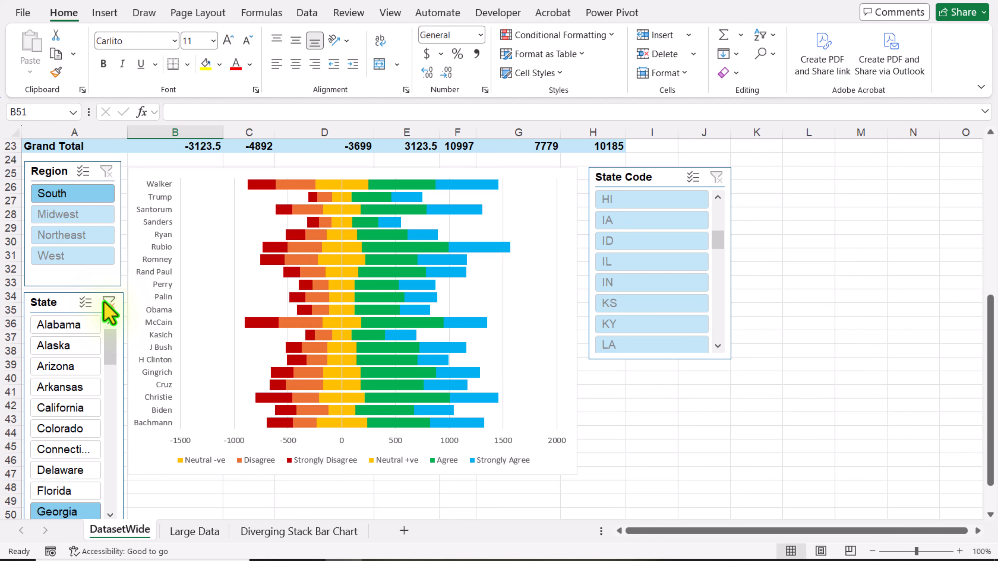
click(107, 302)
click(632, 200)
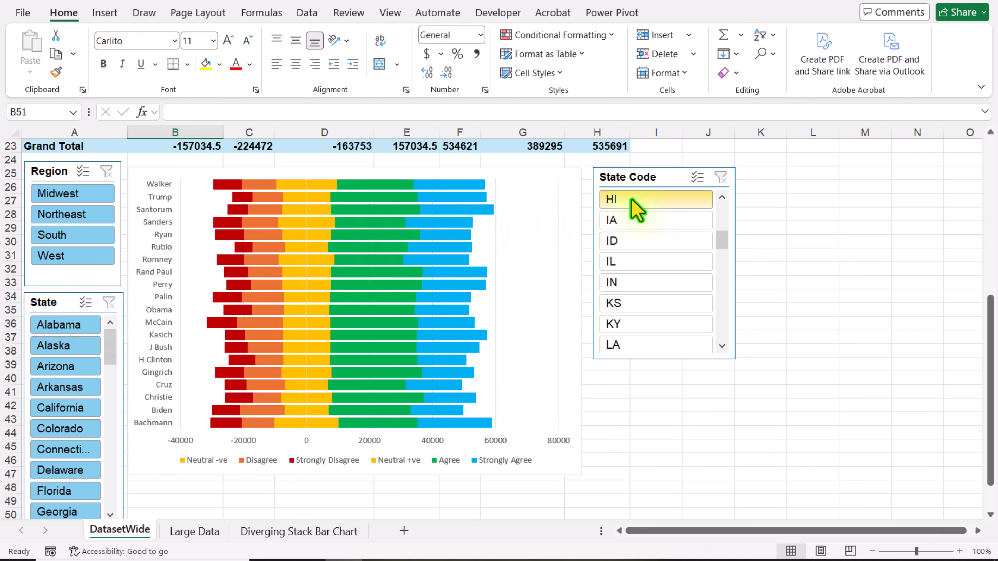
click(640, 222)
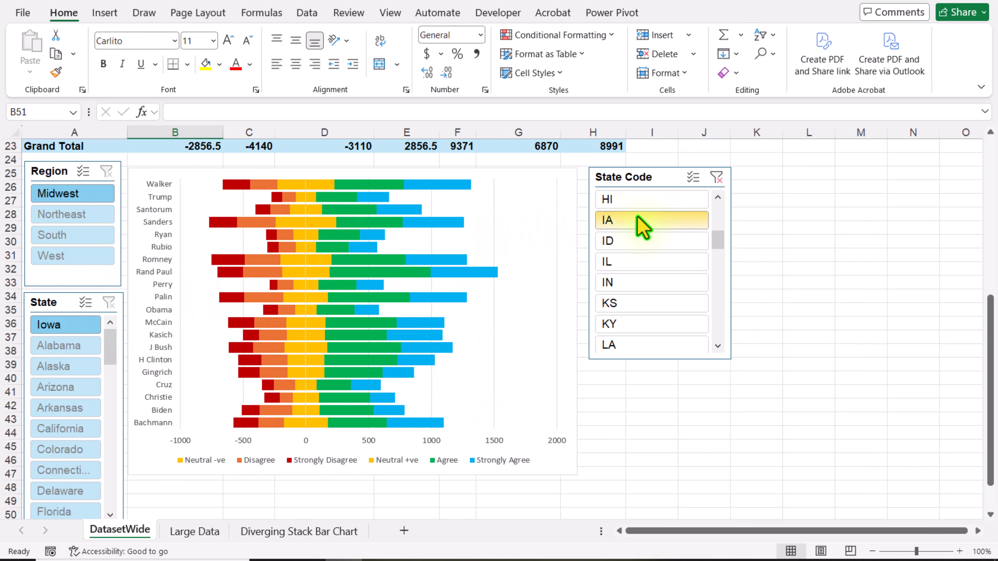
click(644, 242)
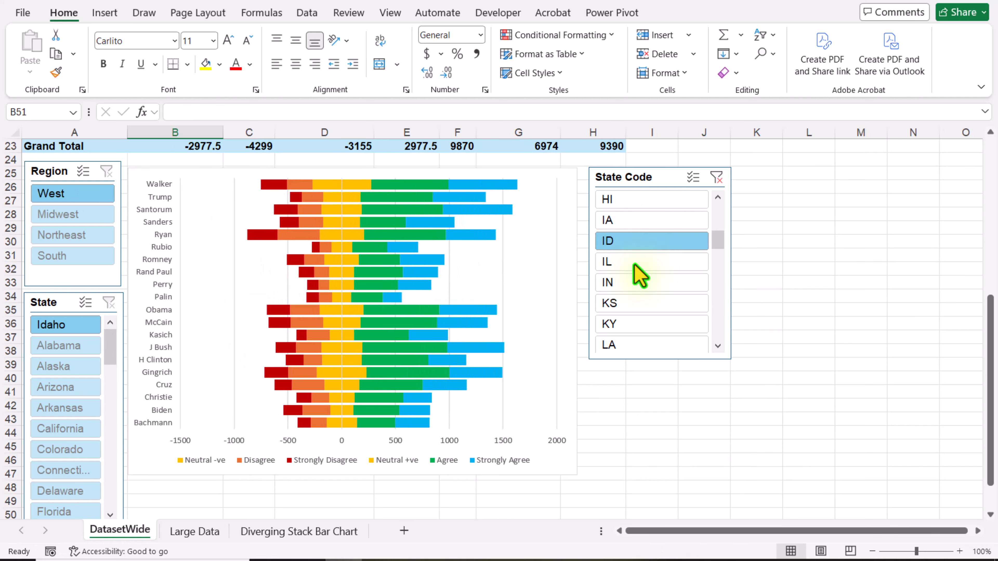